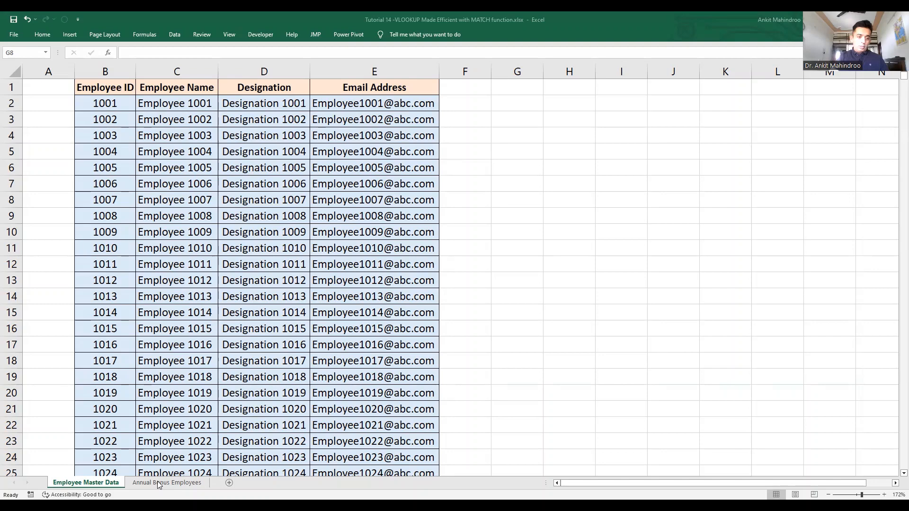
Step: Compare the Employee ID header on Employee Master Data, then inspect C2's VLOOKUP on Annual Bonus Employees
left_click(159, 483)
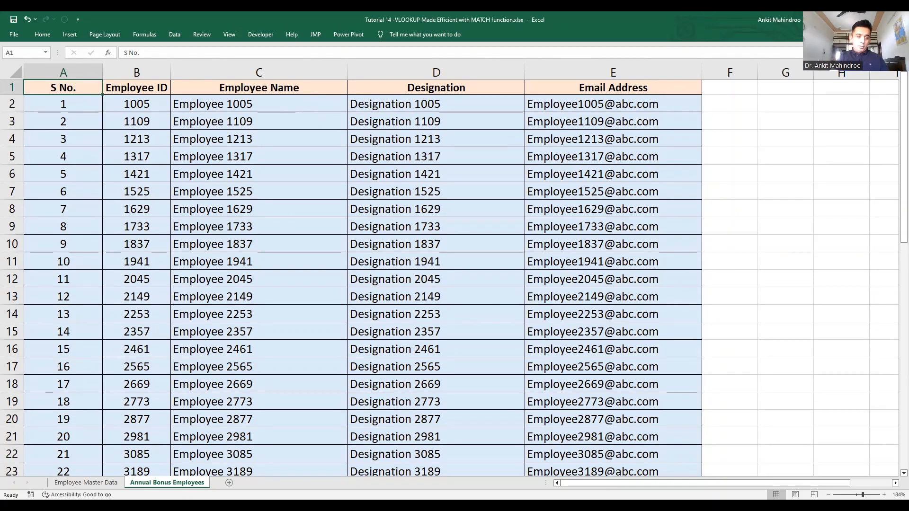
left_click(85, 482)
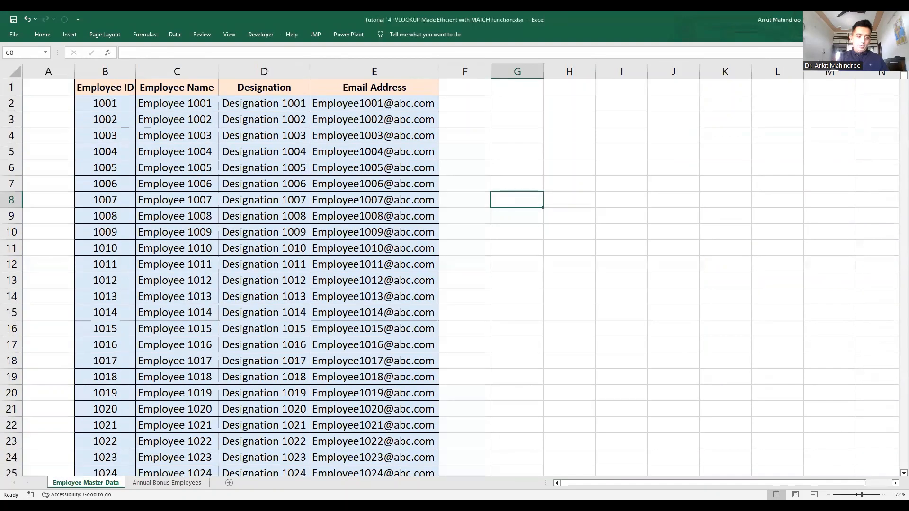
left_click(100, 90)
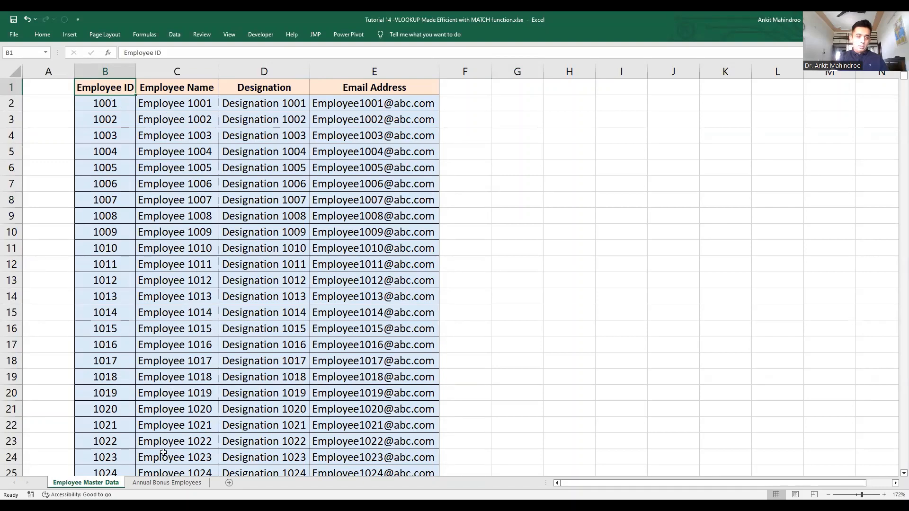
left_click(167, 483)
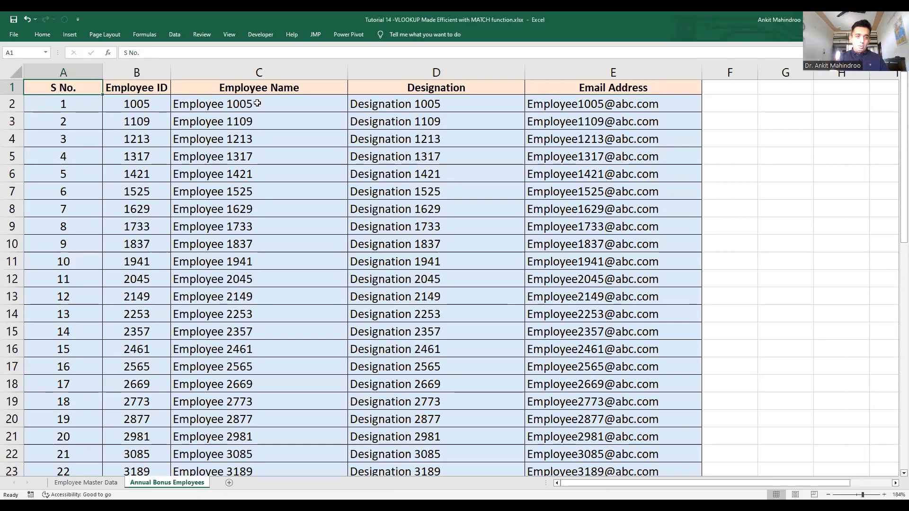
left_click(295, 98)
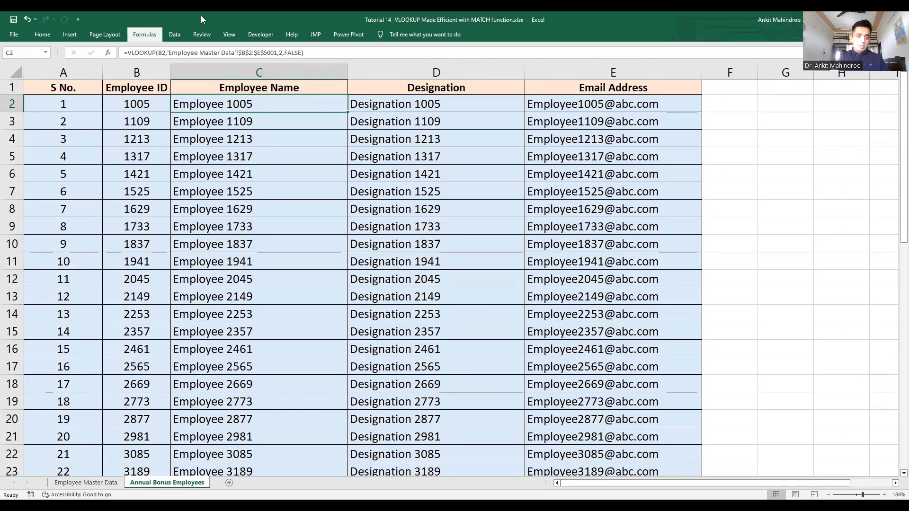
left_click(144, 35)
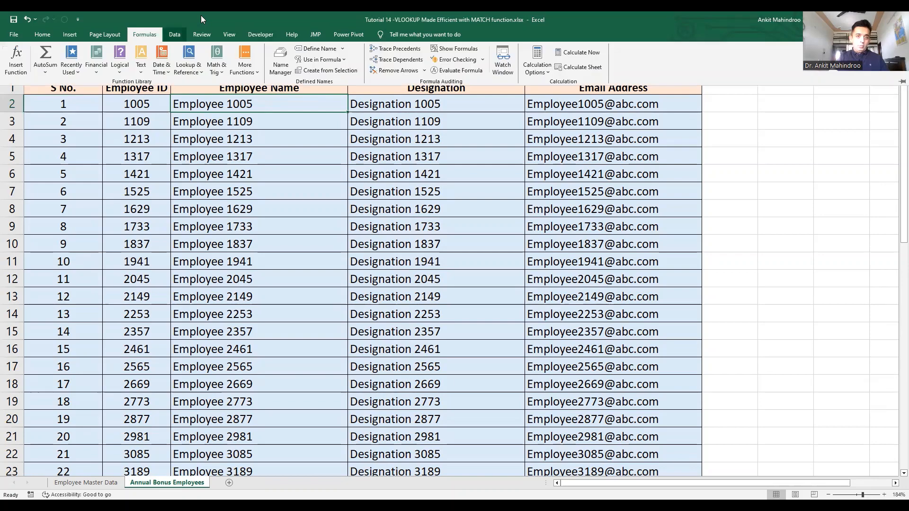
left_click(470, 49)
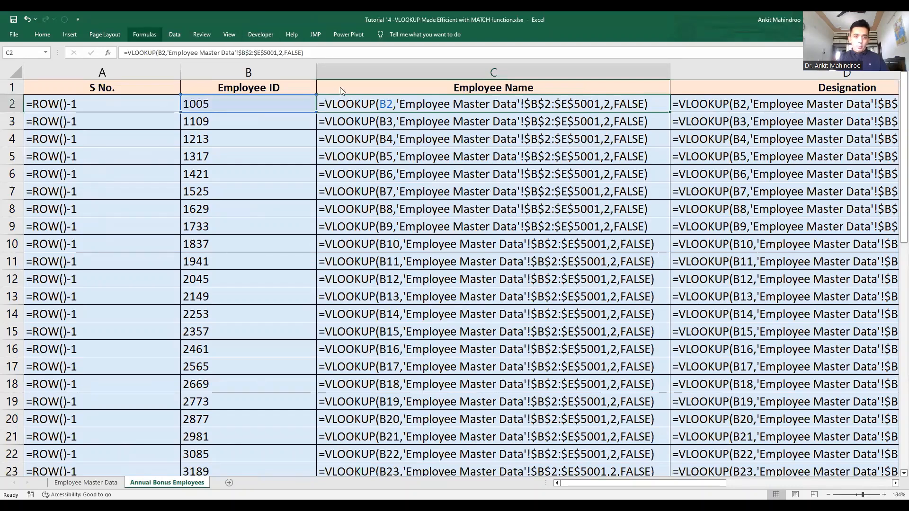
left_click(145, 34)
left_click(462, 48)
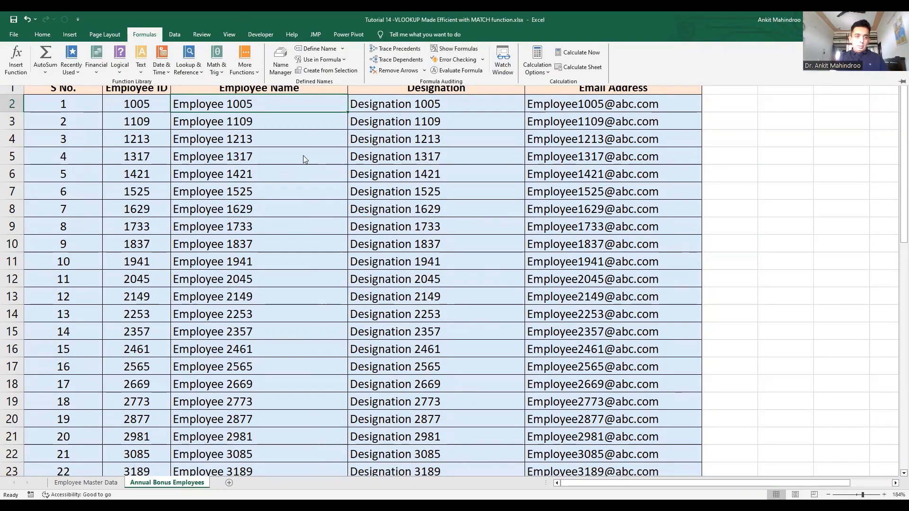
left_click(315, 101)
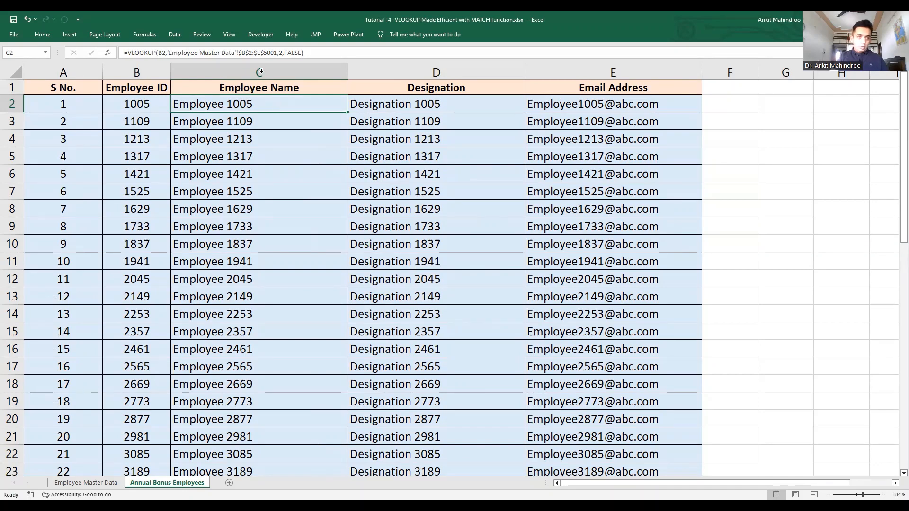
Step: Replace the hard-coded column number 2 in C2's VLOOKUP with a MATCH function
double_click(266, 106)
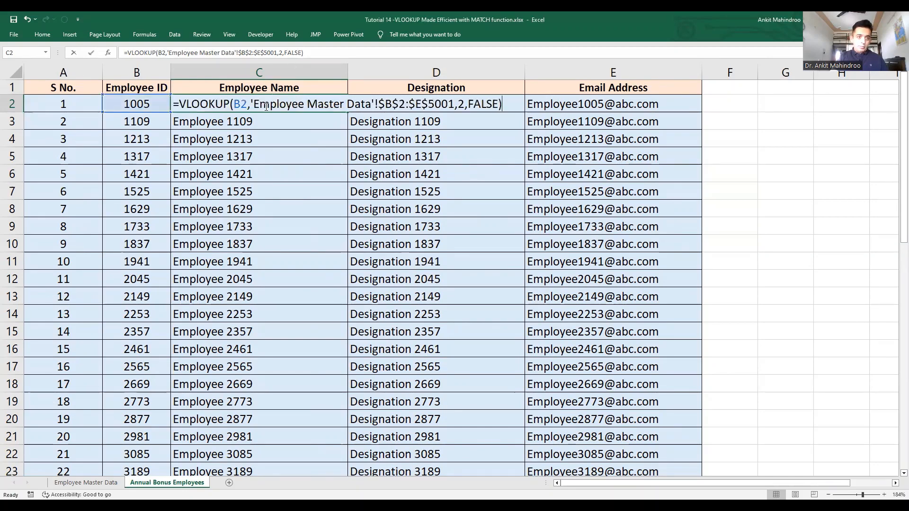
left_click(466, 105)
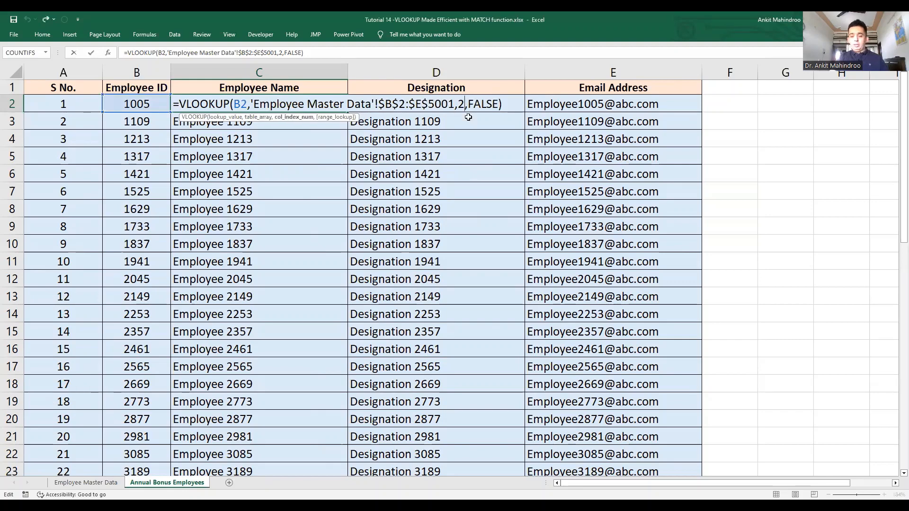
key("BackSpace")
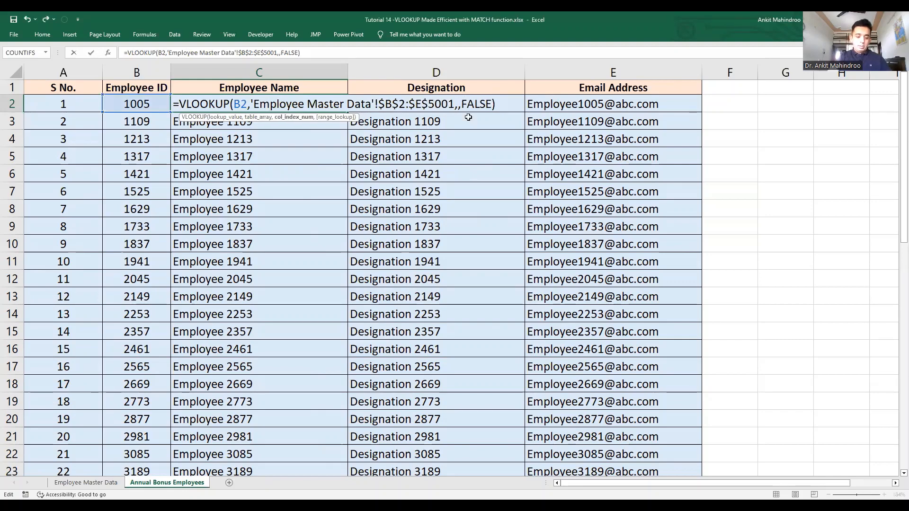
type("MATCH")
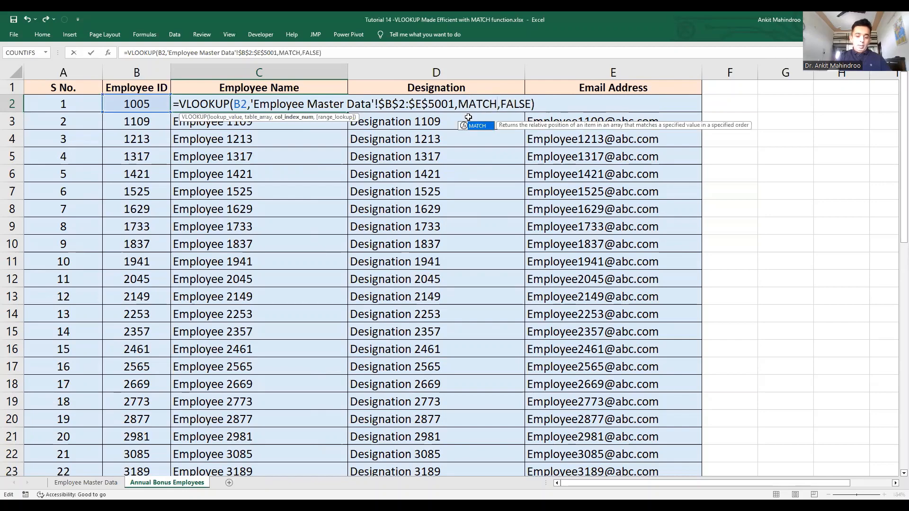
double_click(469, 121)
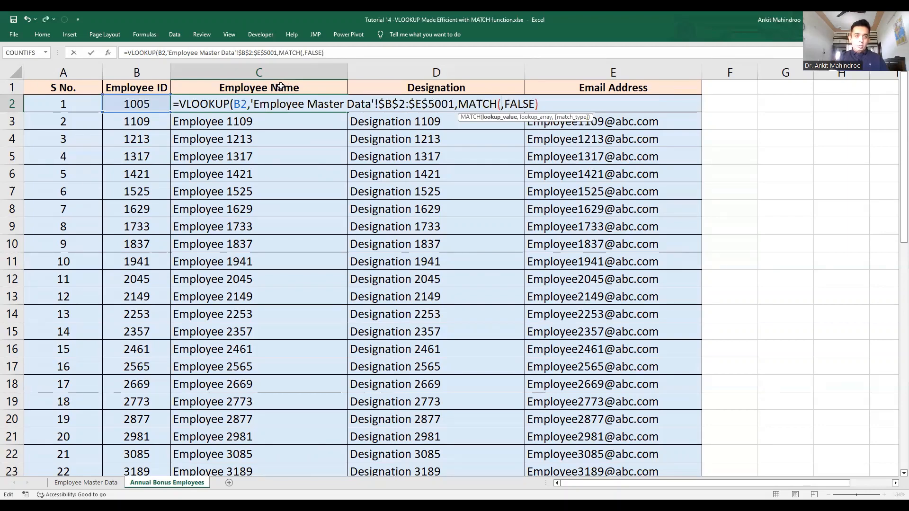
Step: Use the Employee Name header as MATCH's lookup value, locked as $C$1
left_click(281, 86)
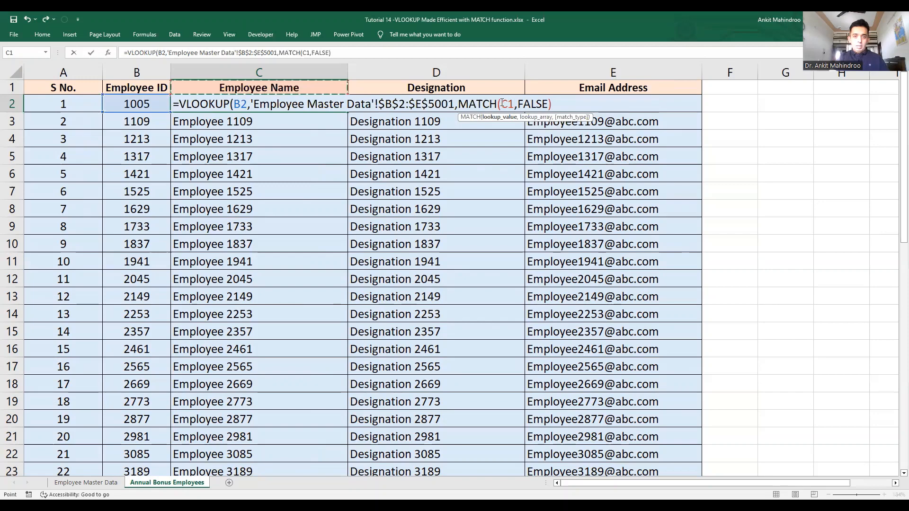
left_click(515, 121)
key("F4")
key("F4")
key("F4")
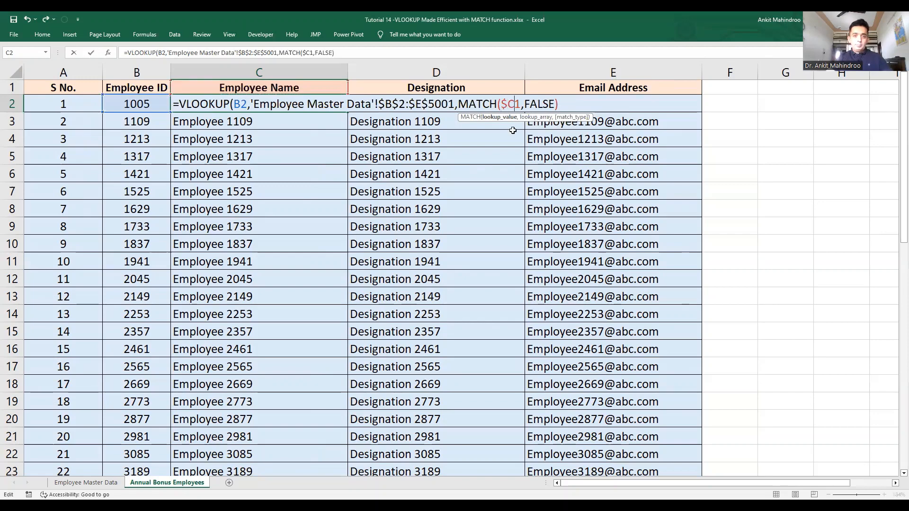
key("F4")
key("F4")
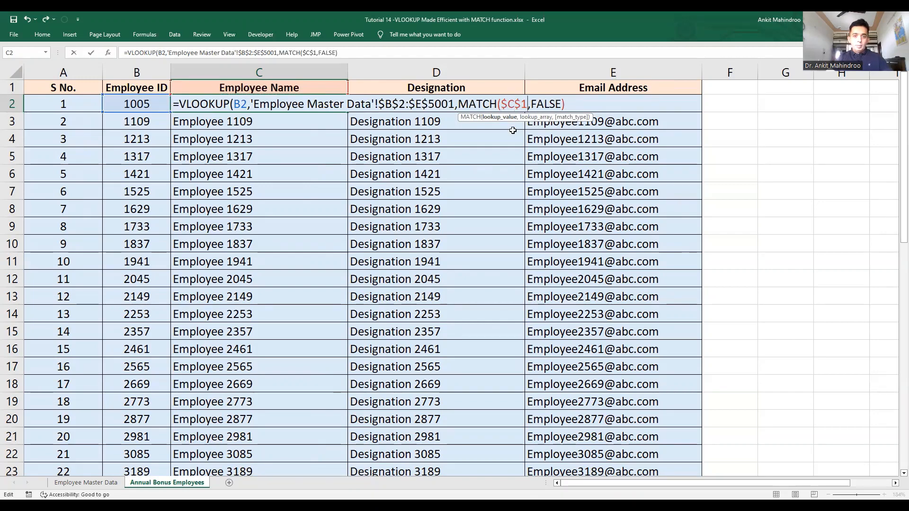
type(",")
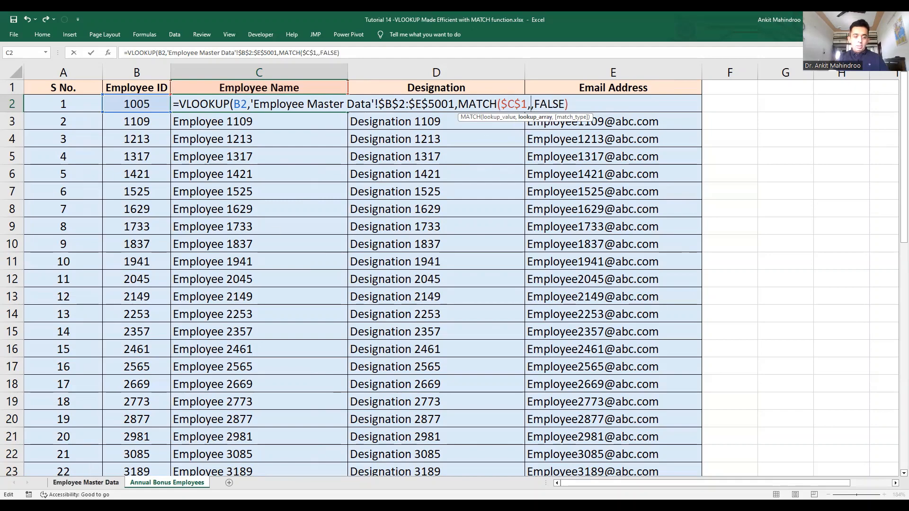
left_click(86, 482)
Step: Set MATCH's lookup range to the master sheet header row, locked as $B$1:$E$1
left_click(97, 87)
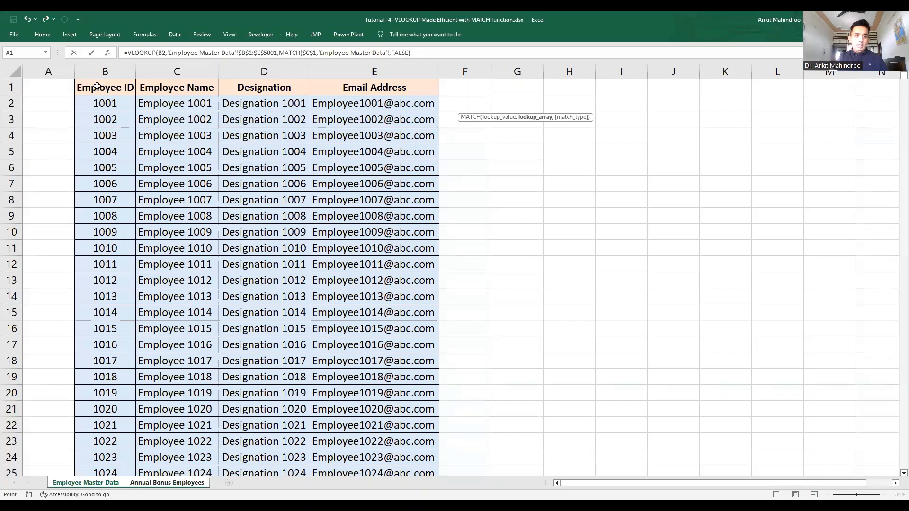
left_click_drag(97, 87, 436, 94)
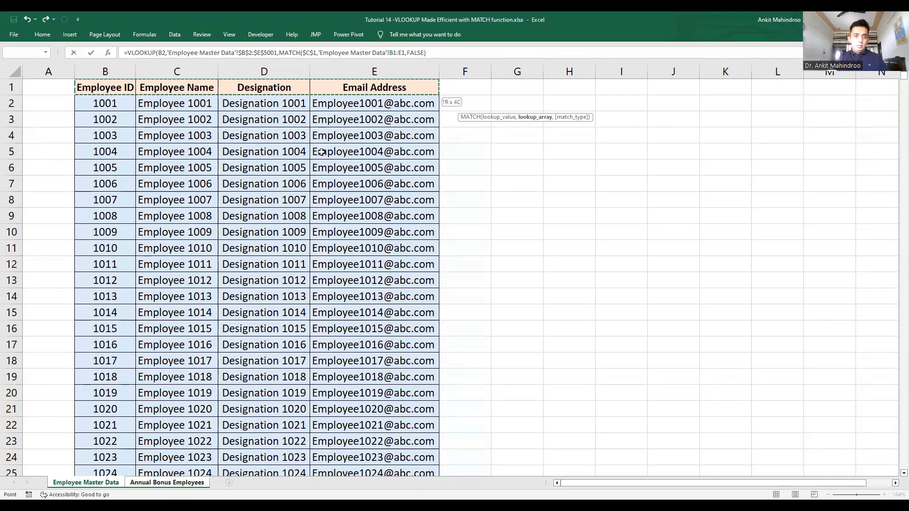
left_click(391, 53)
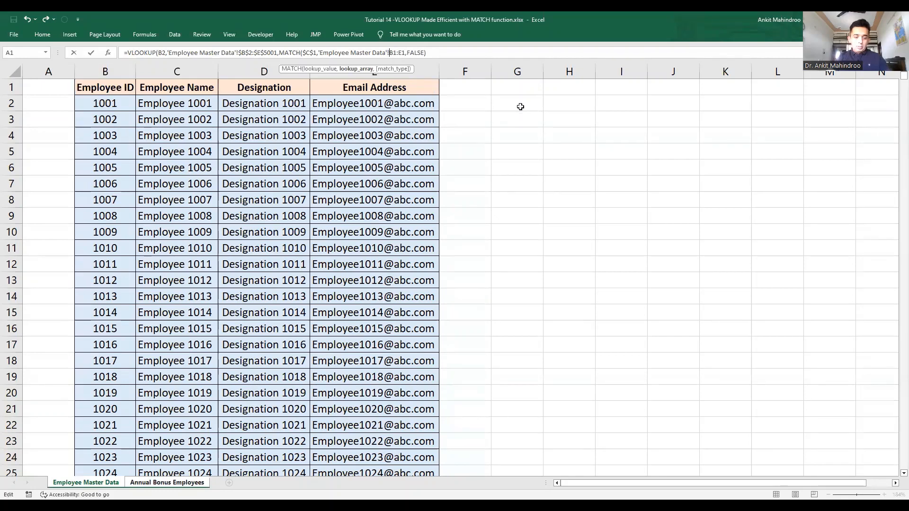
type("$")
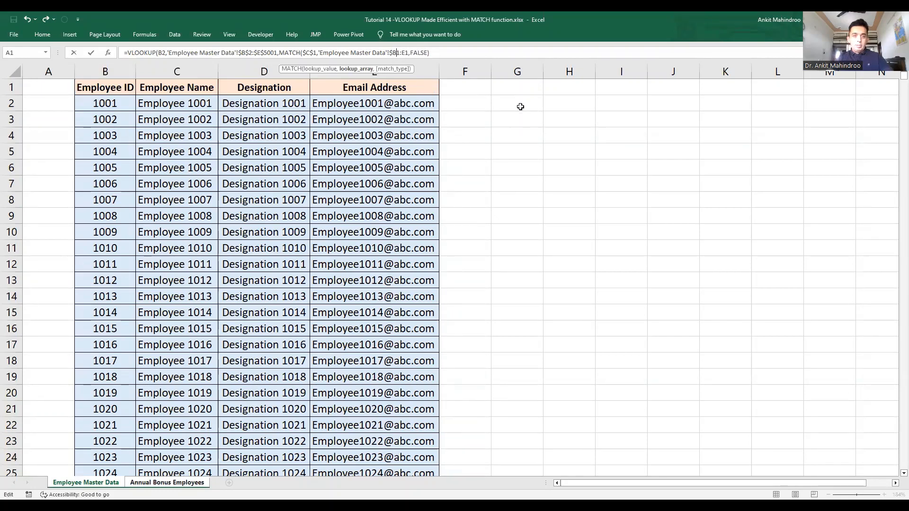
key("Right")
type("$B$")
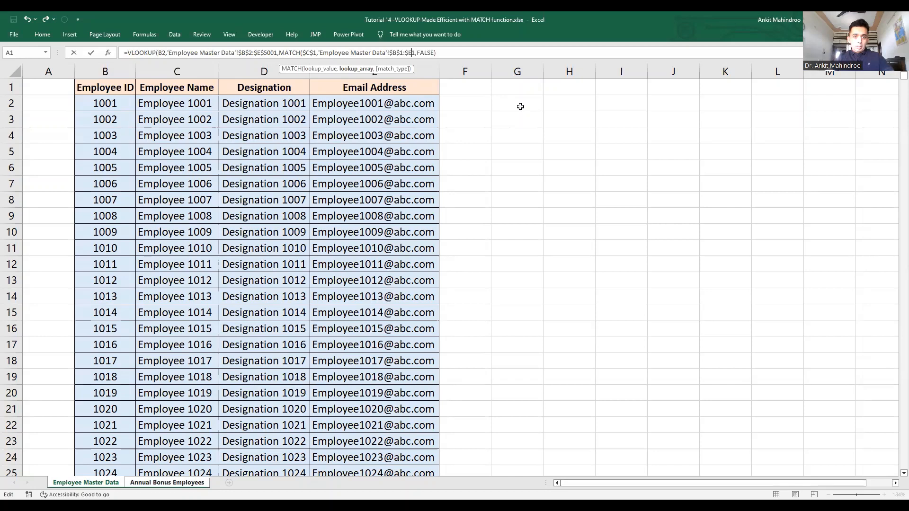
key("Right")
type("$")
key("Right")
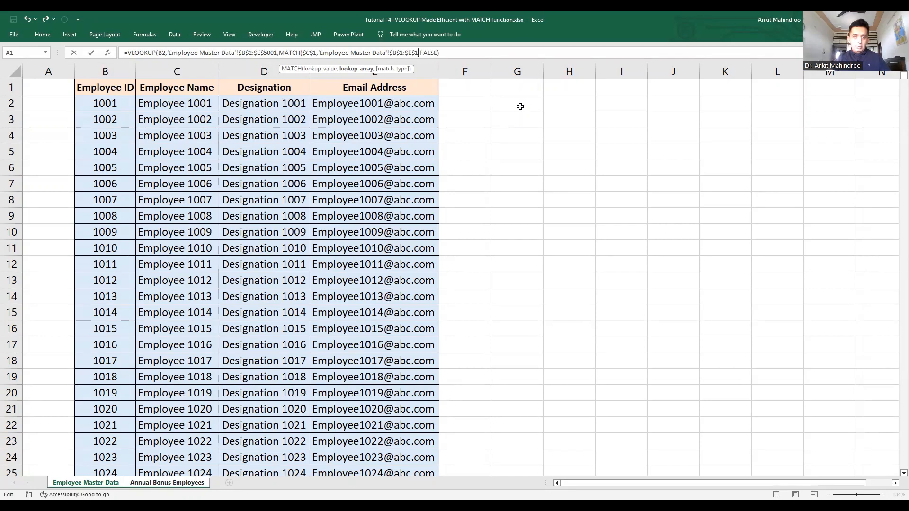
Step: Choose 0 - Exact match, close the bracket and enter C2's lookup formula
type(",")
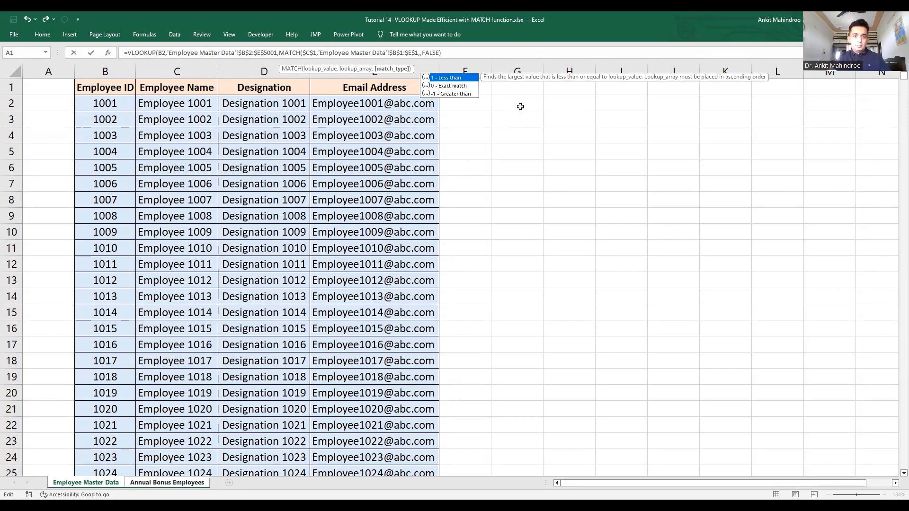
double_click(451, 87)
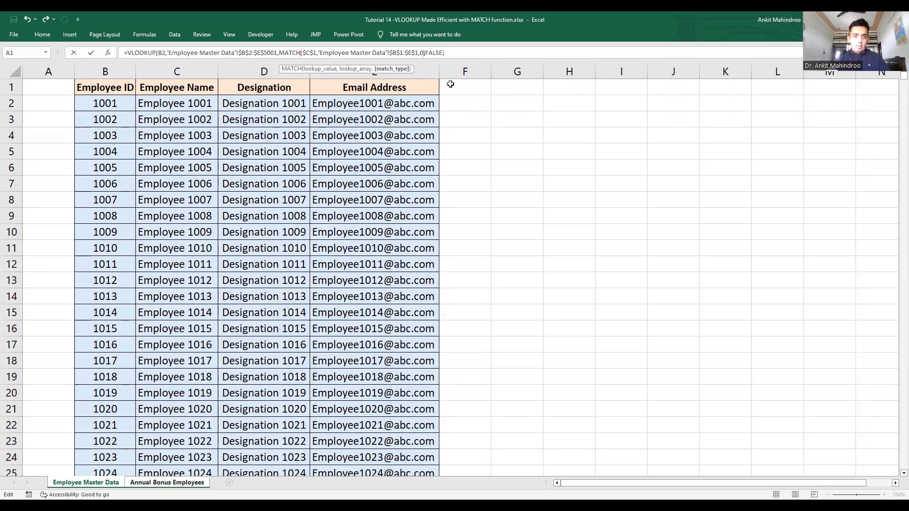
type("),")
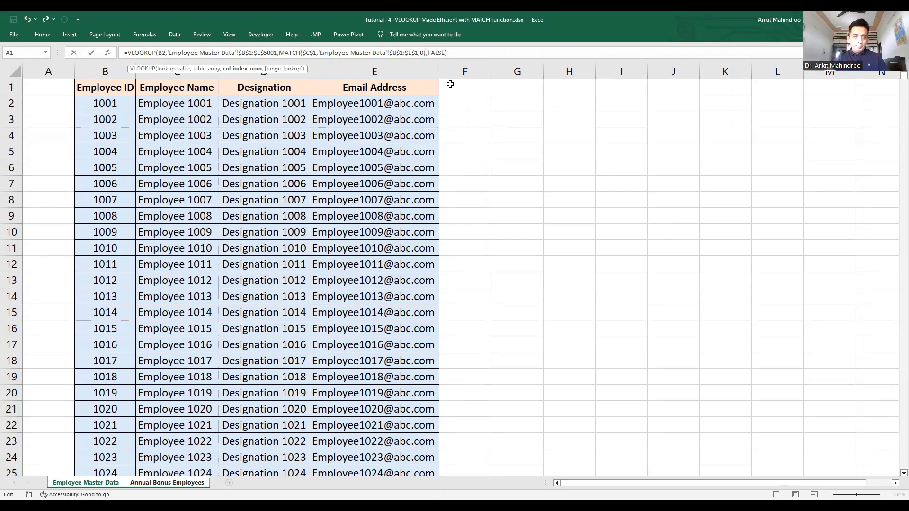
key("Return")
left_click(264, 98)
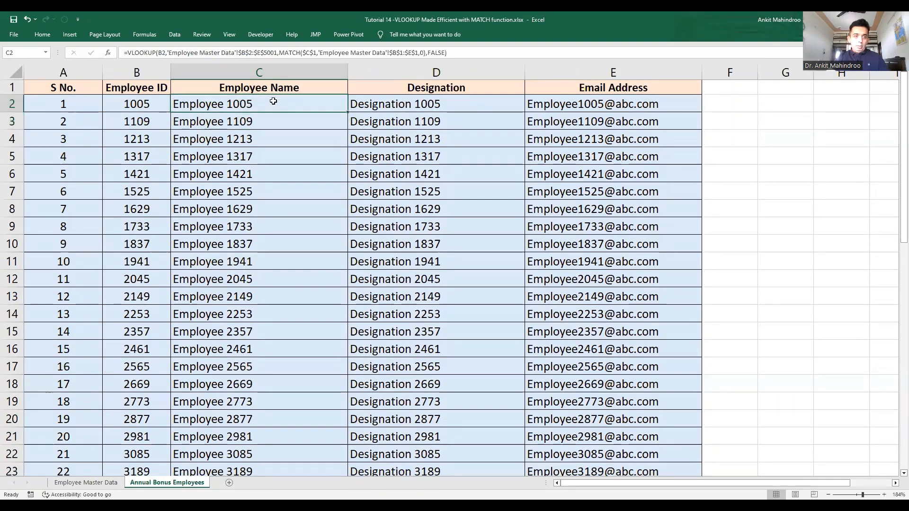
Step: Fill C2's MATCH-based name lookup down column C for all 50 employees
double_click(350, 112)
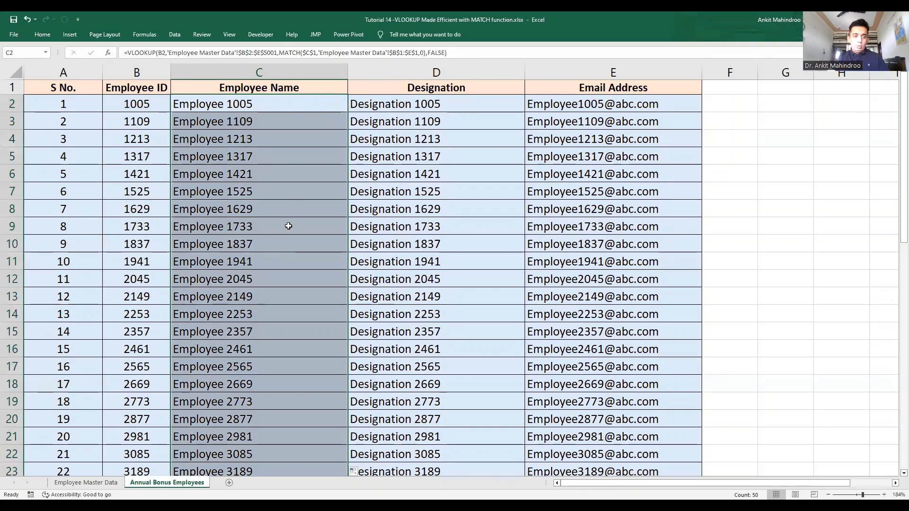
left_click(267, 106)
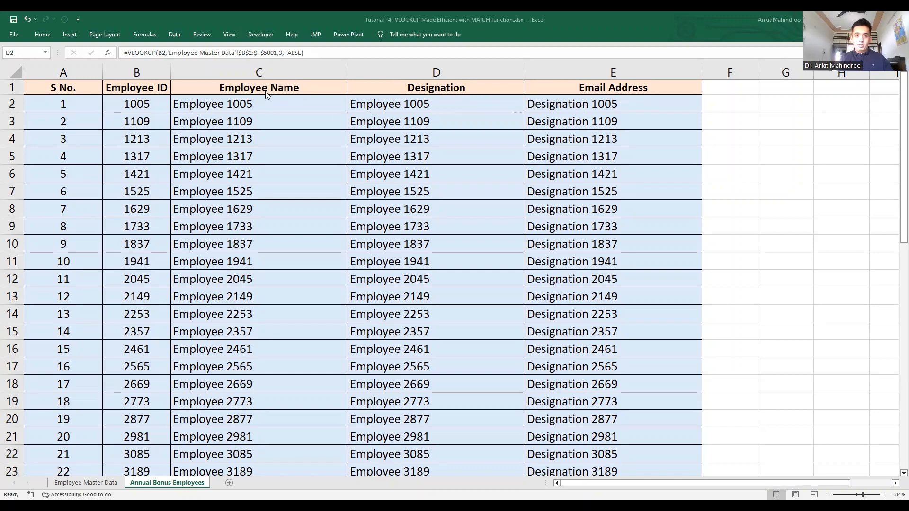
Step: In D2's VLOOKUP, replace column number 3 with MATCH on the absolute Designation header $D$1
left_click(417, 105)
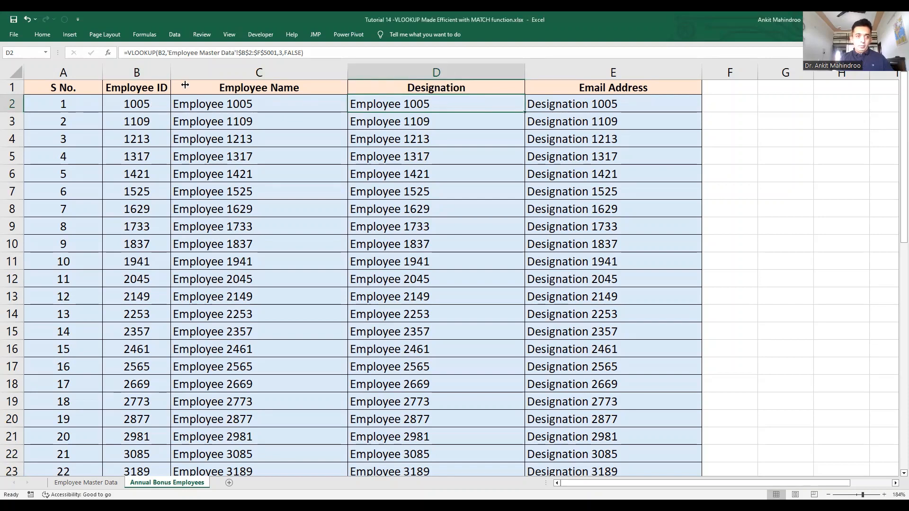
left_click(281, 53)
type("3")
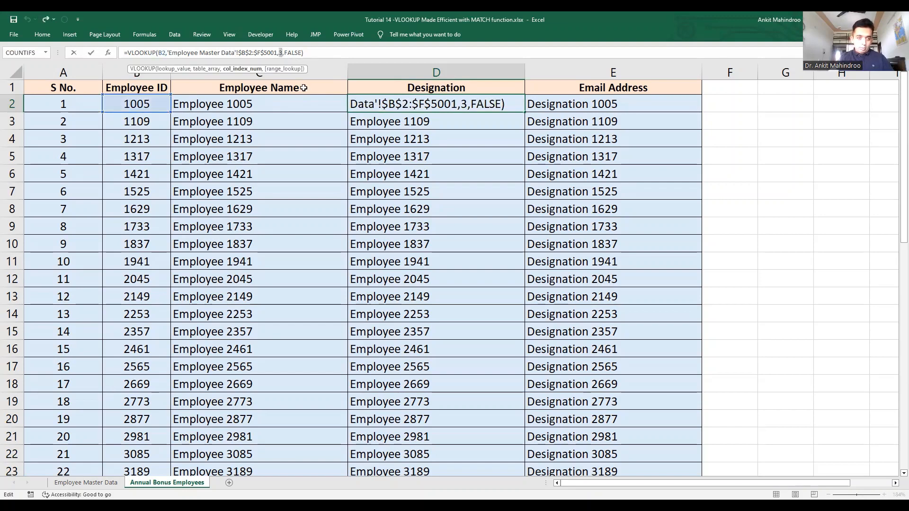
key("BackSpace")
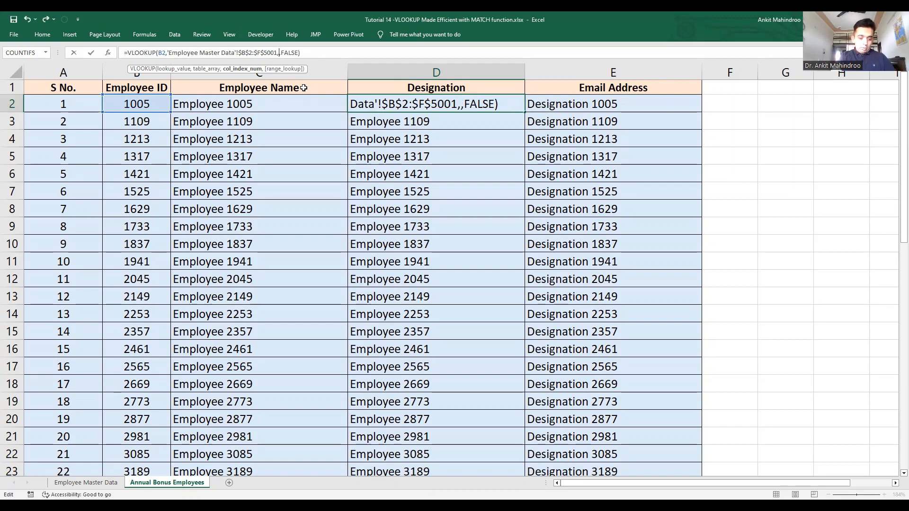
type("MATCH")
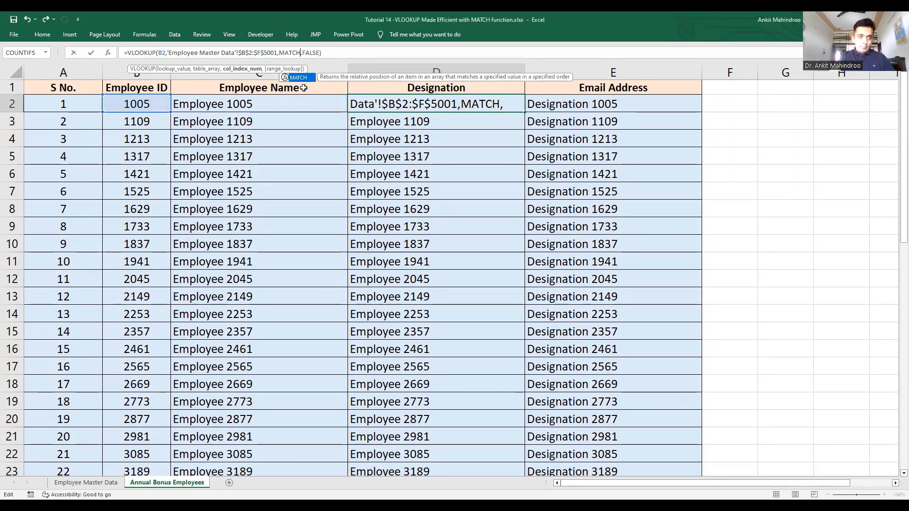
type("(")
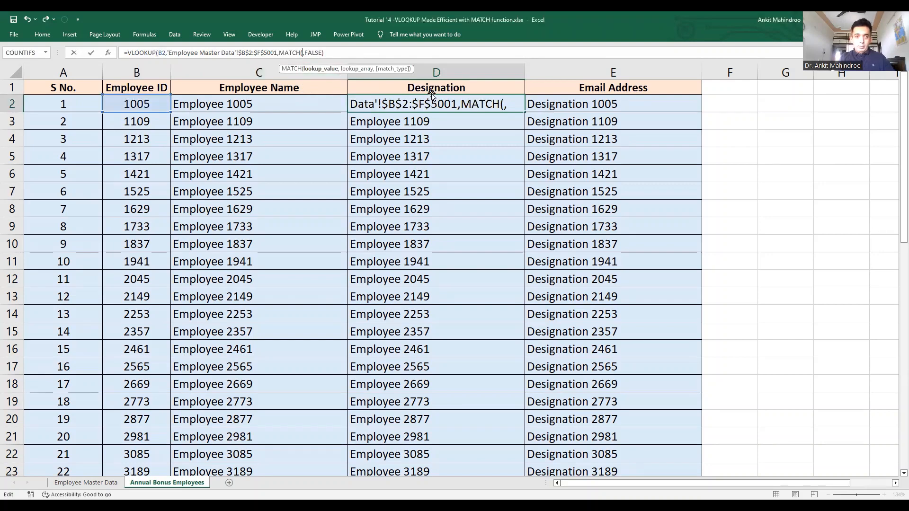
left_click(472, 85)
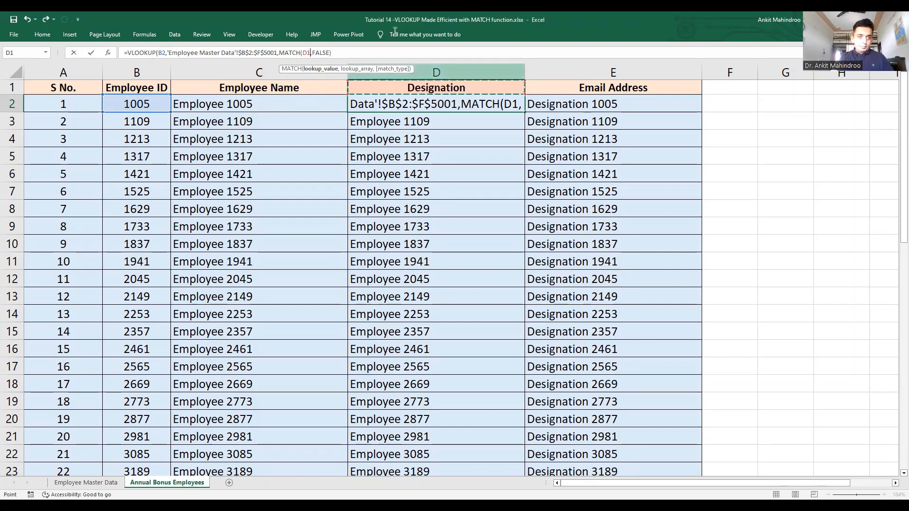
left_click(303, 52)
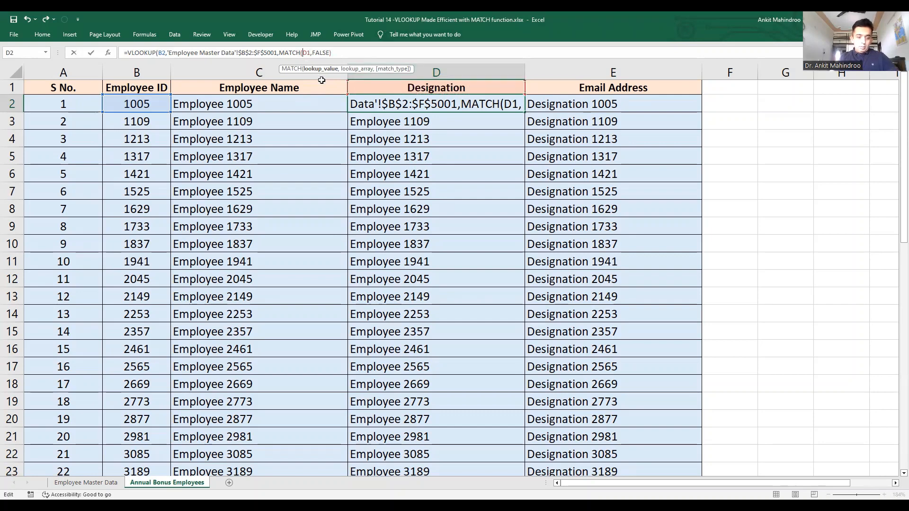
key("F4")
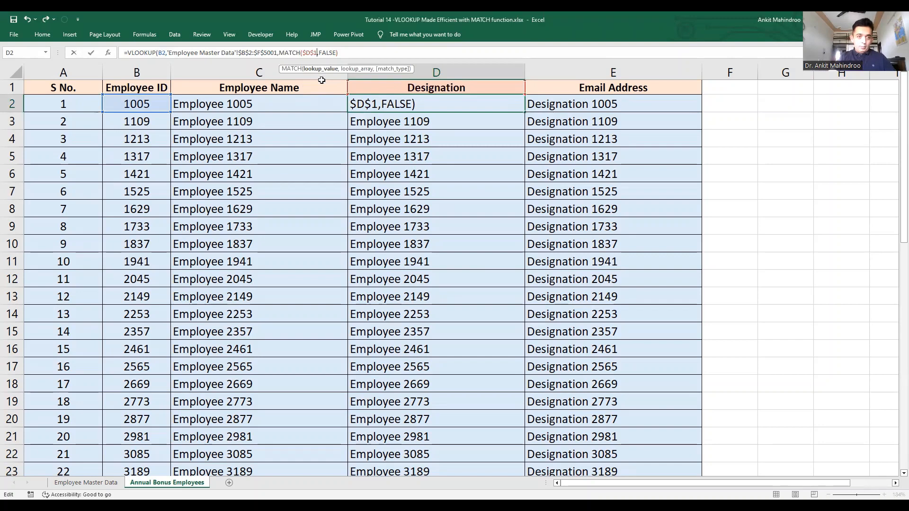
type(",")
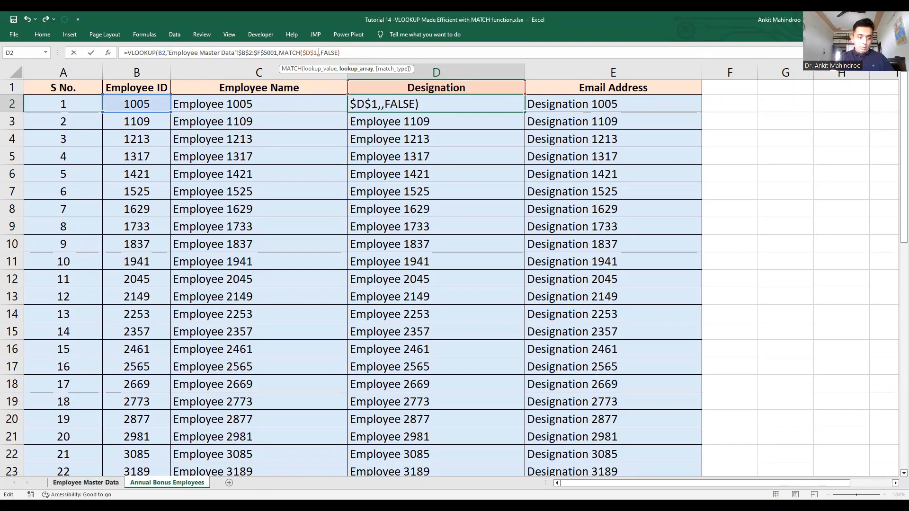
left_click(101, 482)
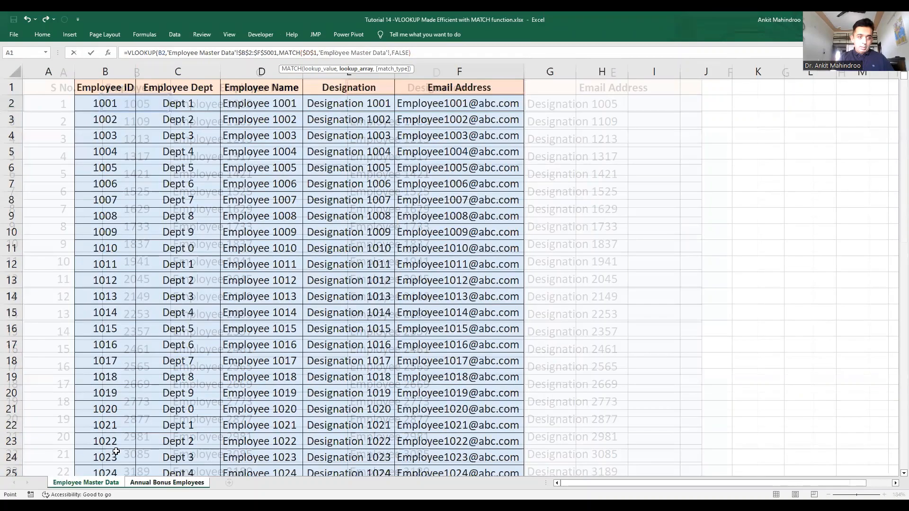
Step: Finish D2's MATCH over 'Employee Master Data'!$B$1:$F$1 with exact match 0 and enter it
left_click(102, 89)
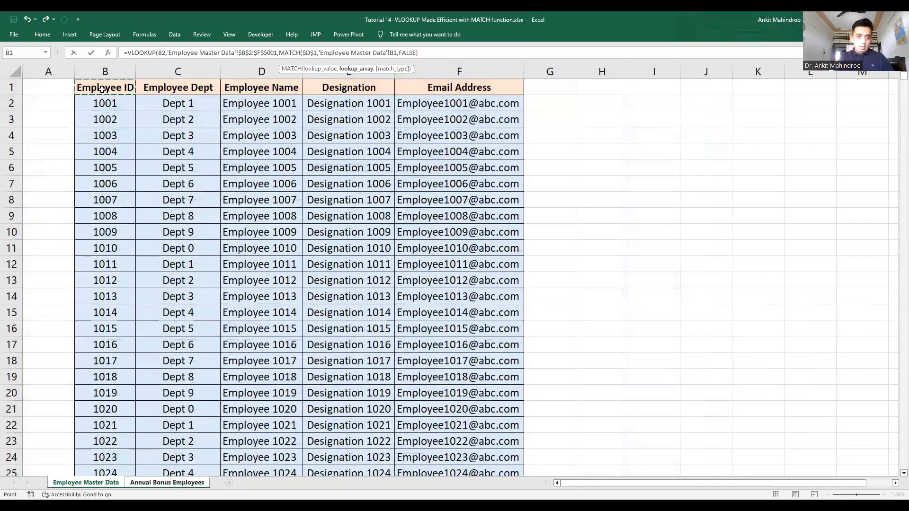
left_click_drag(102, 89, 518, 90)
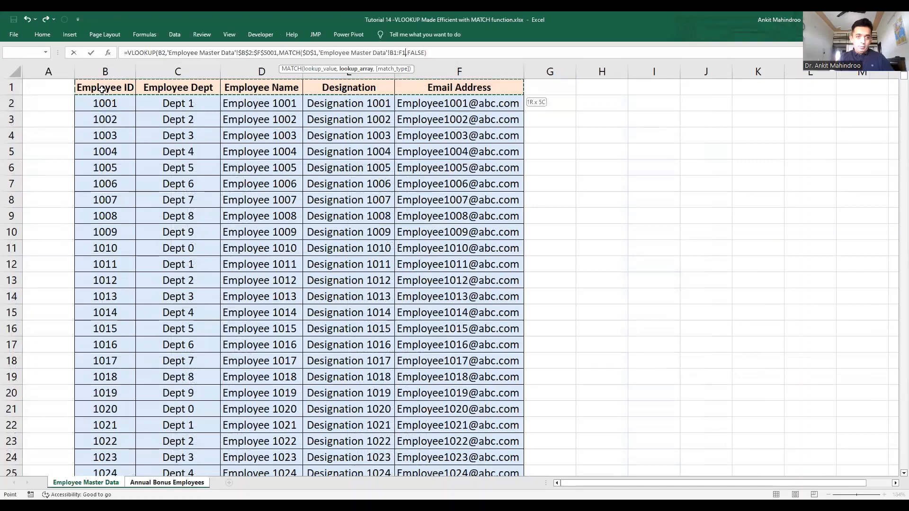
left_click(391, 52)
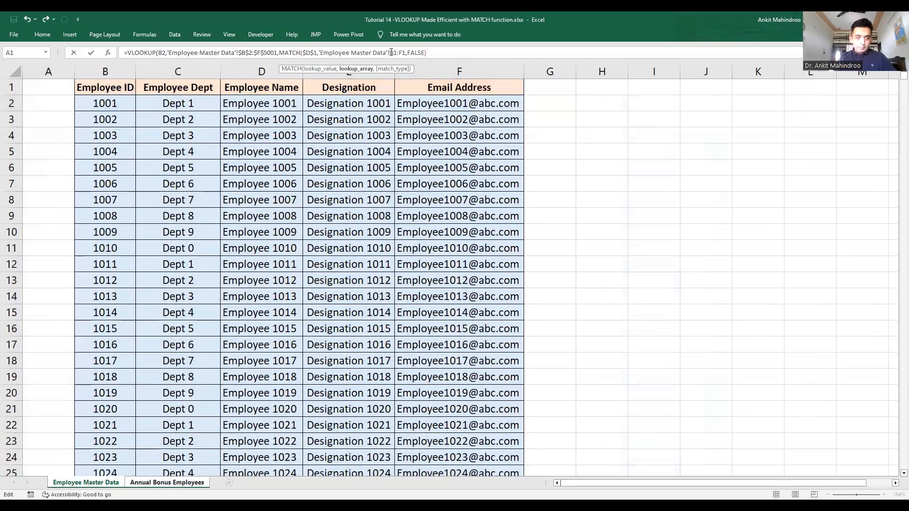
key("F4")
key("Right")
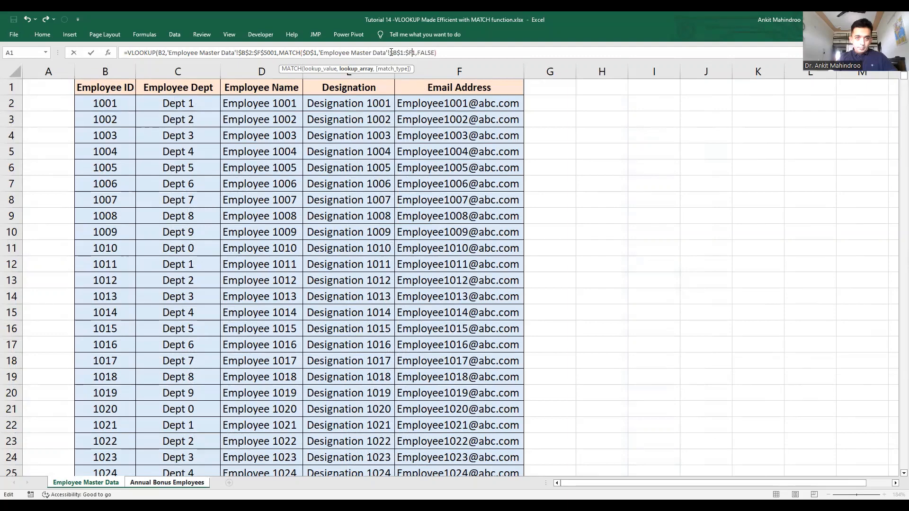
key("F4")
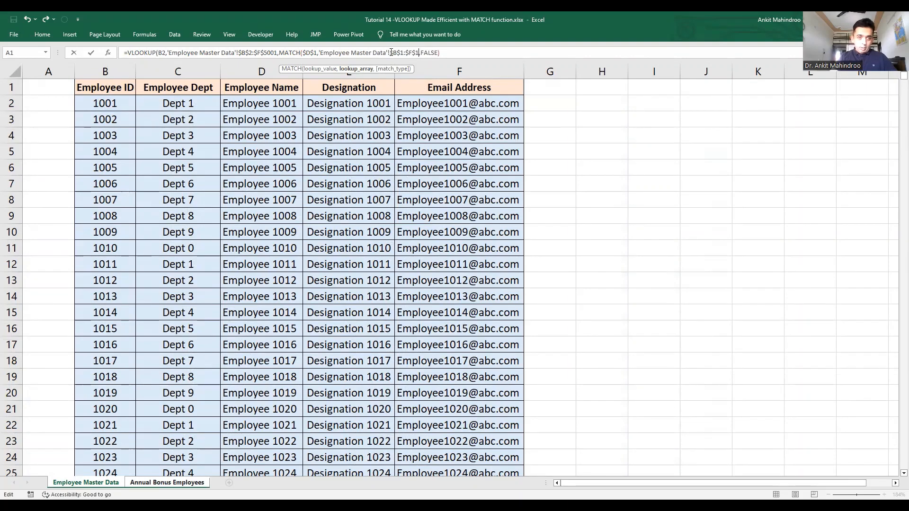
type(",")
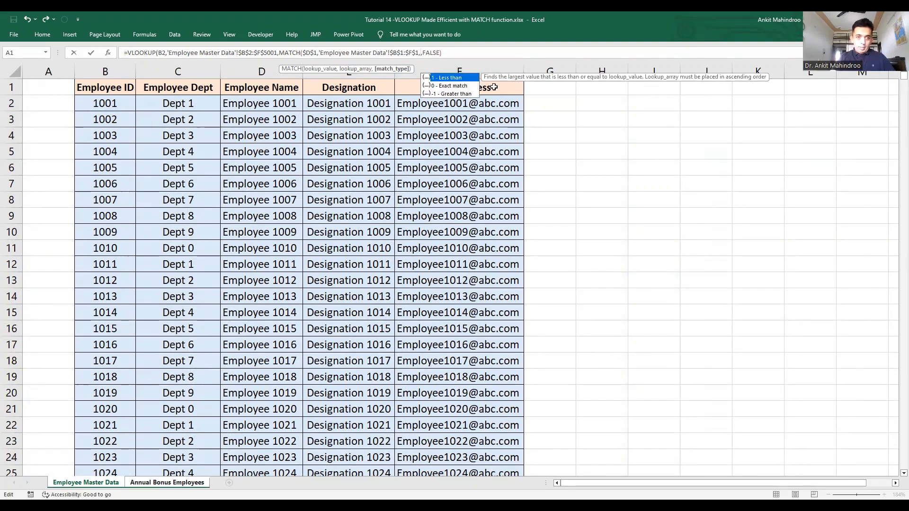
double_click(455, 86)
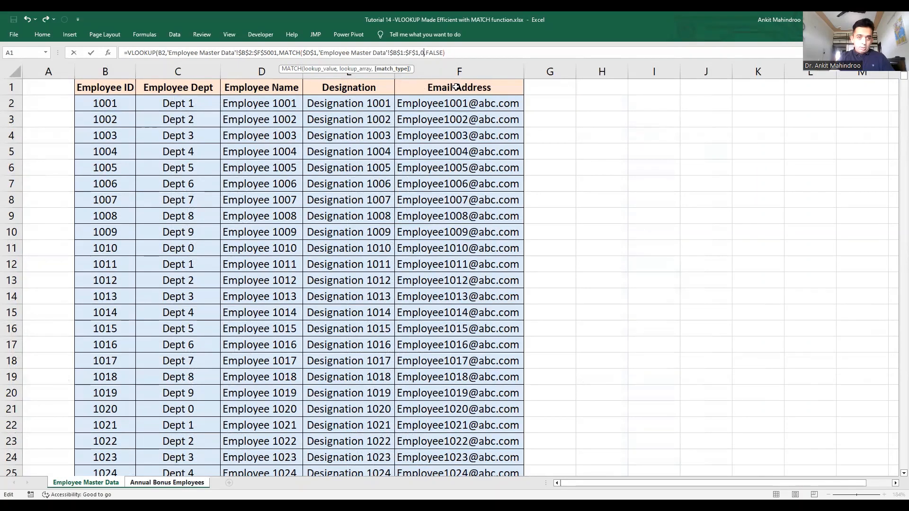
type(")")
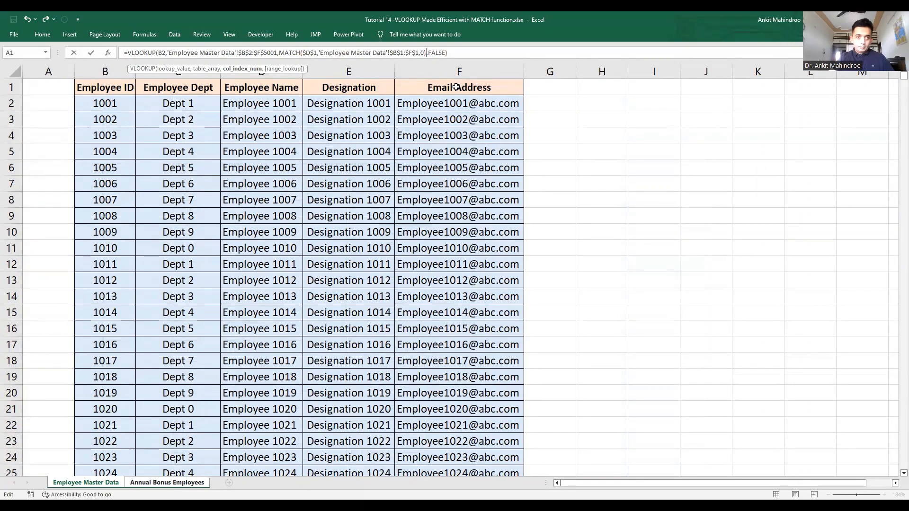
key("Return")
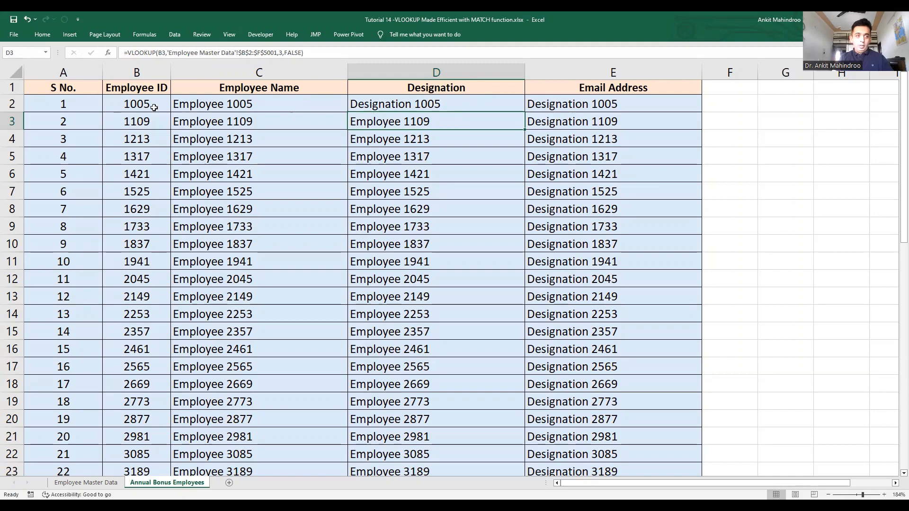
Step: Fill the Designation lookup from D2 down column D to row 51
left_click(515, 106)
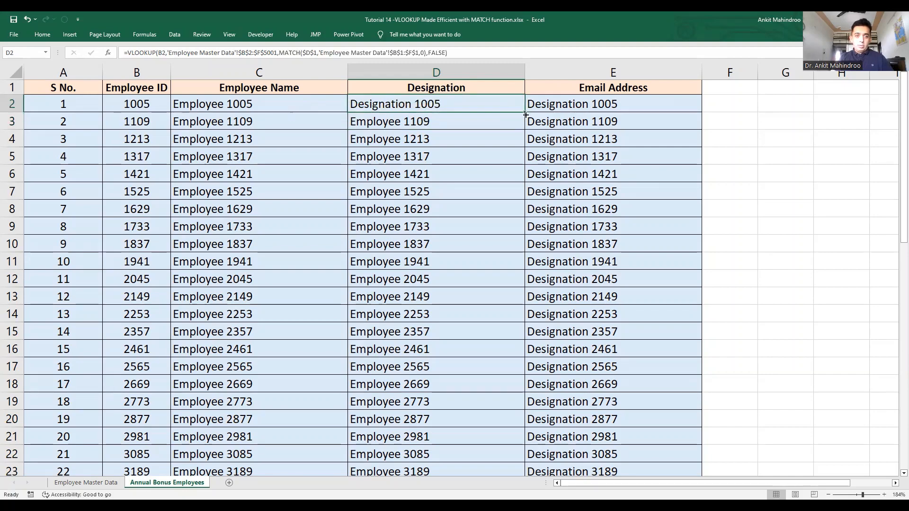
double_click(525, 112)
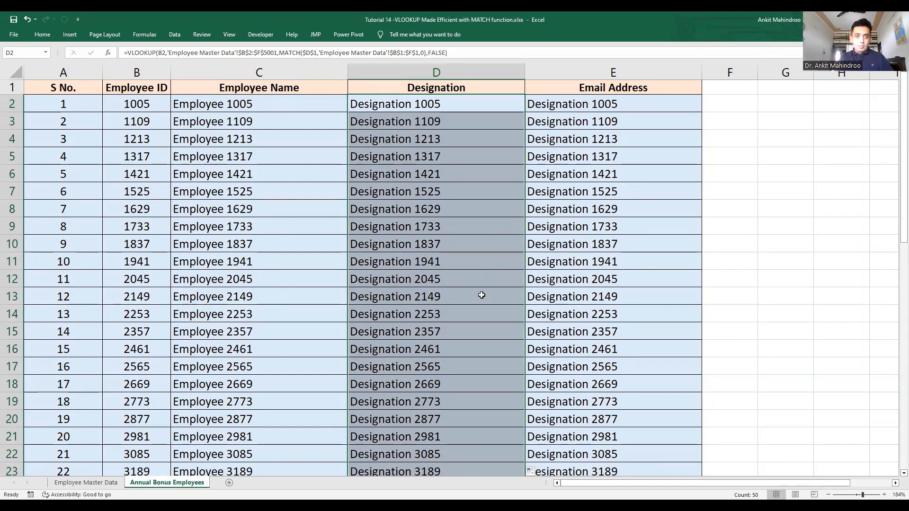
left_click(614, 103)
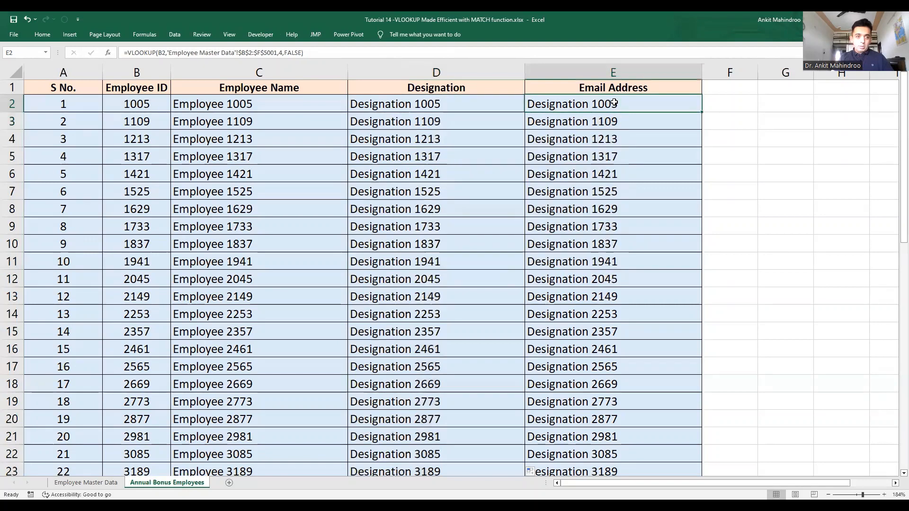
Step: In E2's VLOOKUP, replace column number 4 with MATCH on the absolute Email Address header $E$1
left_click(282, 52)
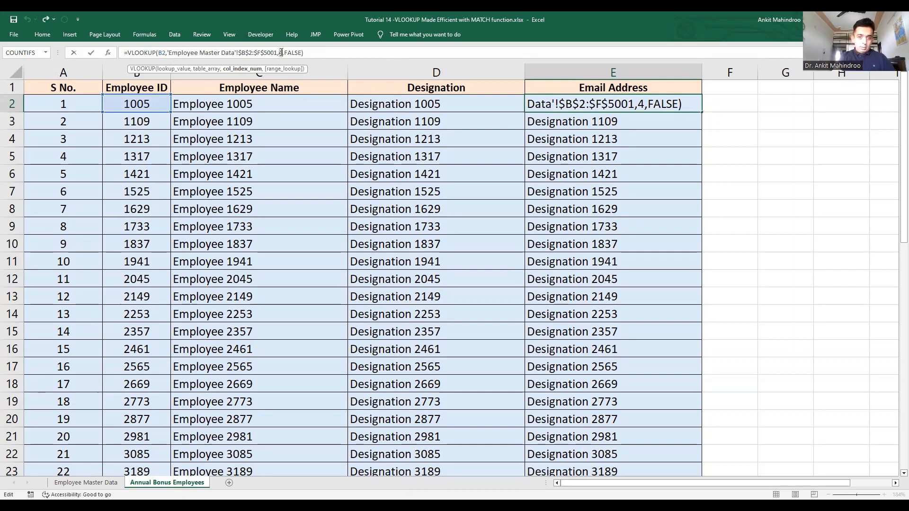
type("MATCH")
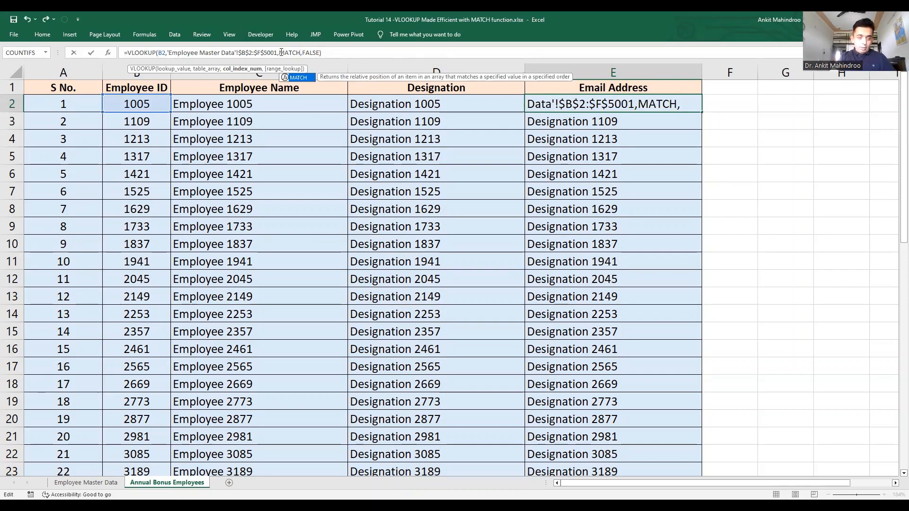
type("(")
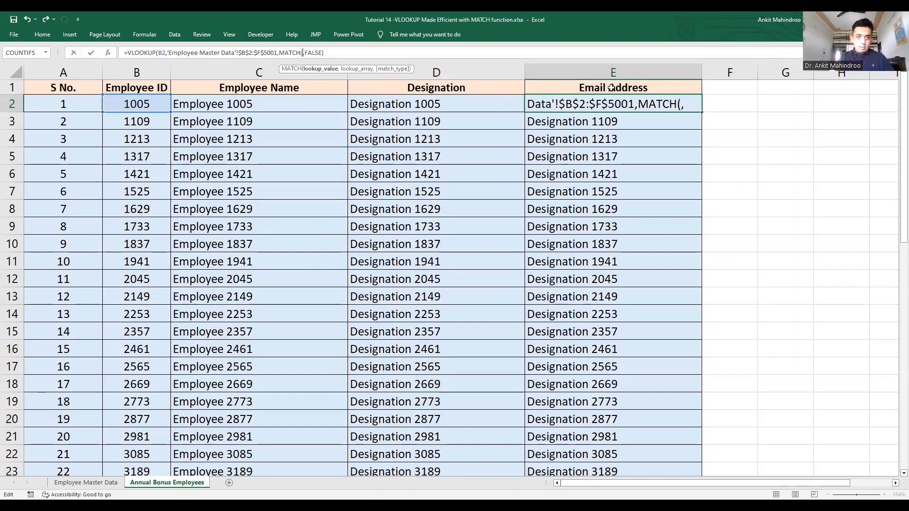
left_click(611, 88)
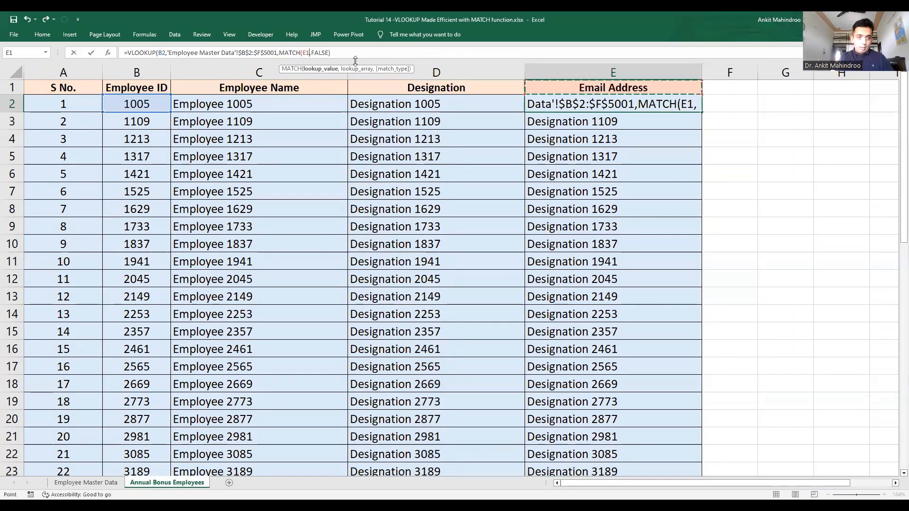
left_click(303, 53)
key("F4")
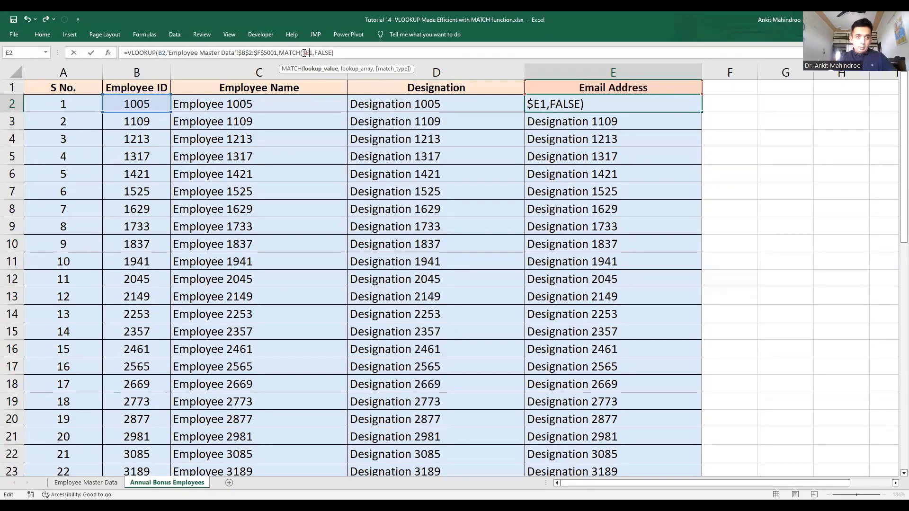
type(",")
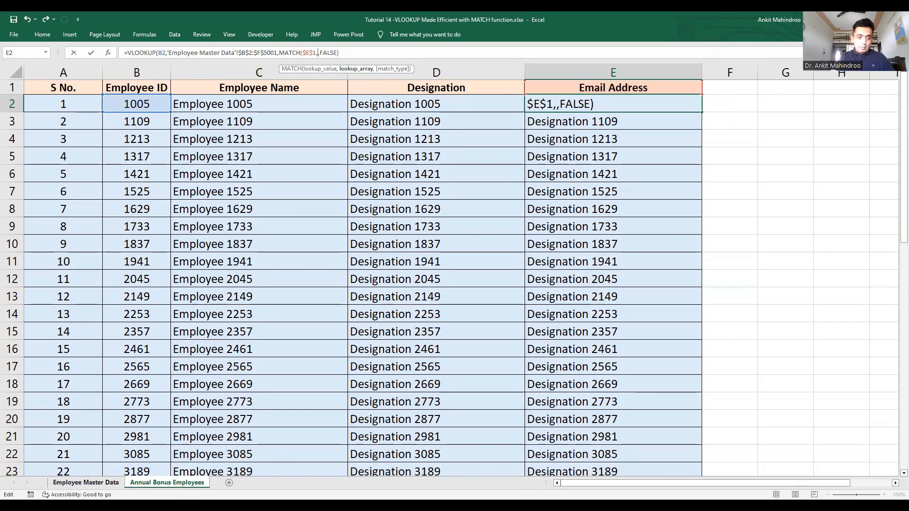
Step: Point MATCH at the master sheet's header row, locked as $B$1:$F$1
left_click(86, 483)
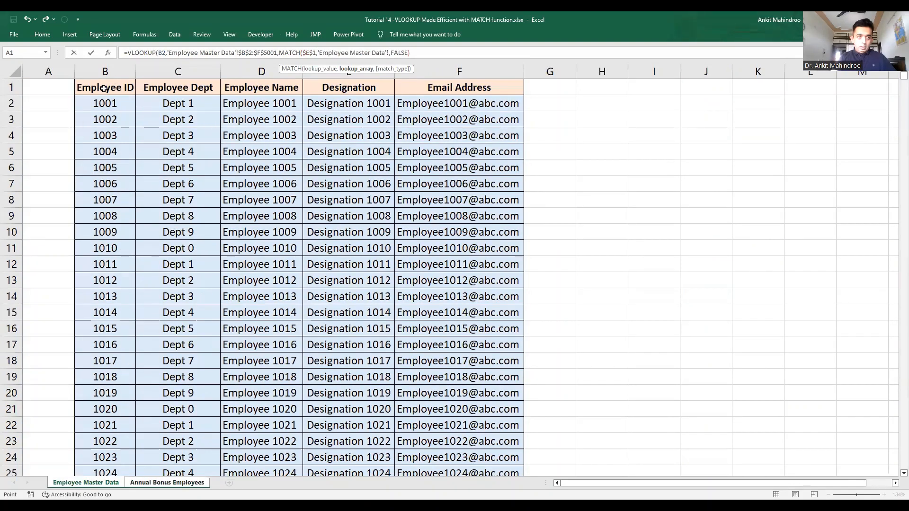
left_click_drag(104, 88, 467, 88)
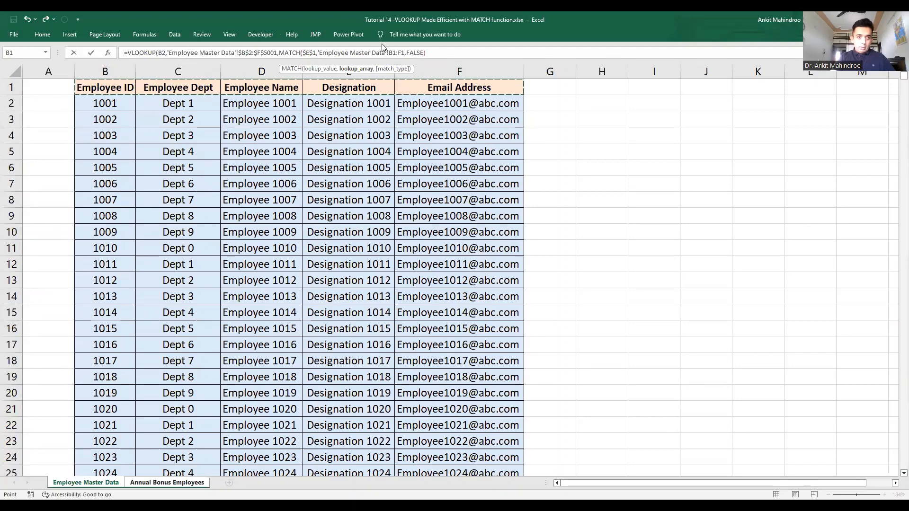
left_click(391, 52)
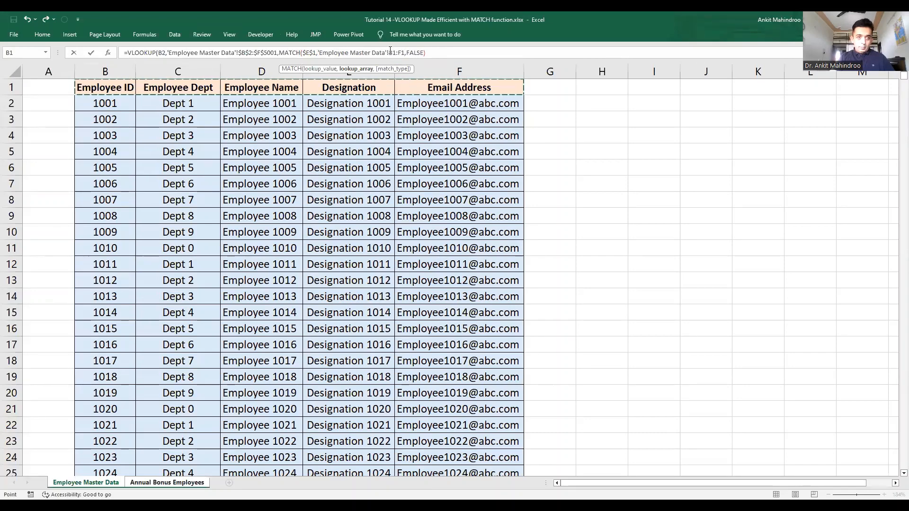
type("$")
key("Right")
type("$")
key("Right")
key("Right")
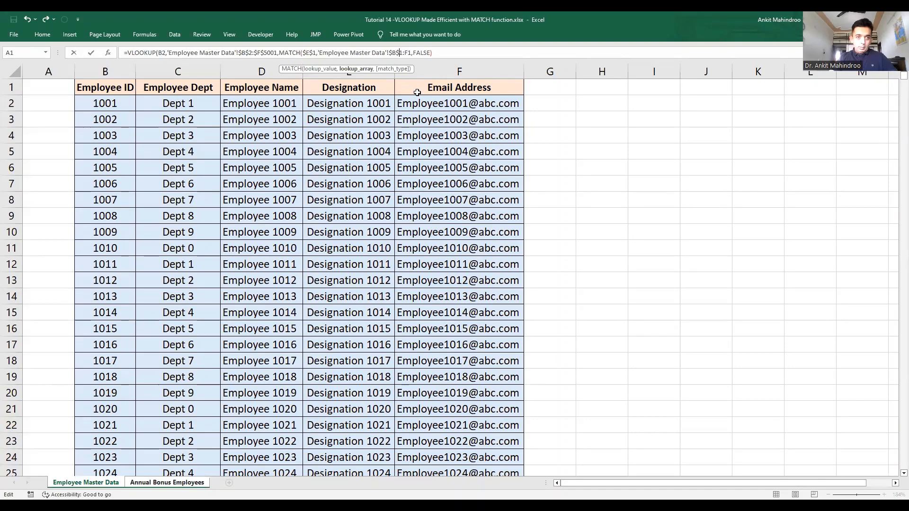
type("$")
key("Right")
type("$")
key("Right")
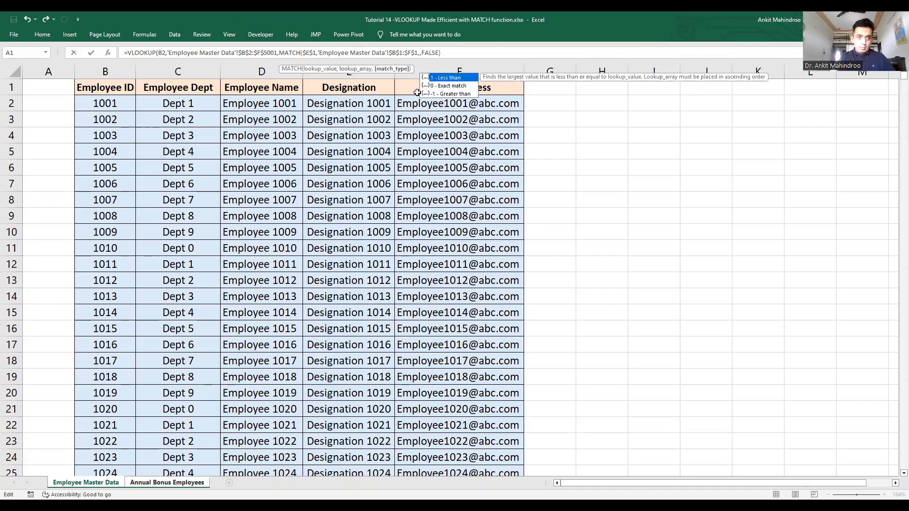
Step: Choose exact match 0, close the brackets and commit E2's email lookup
double_click(453, 85)
type(")")
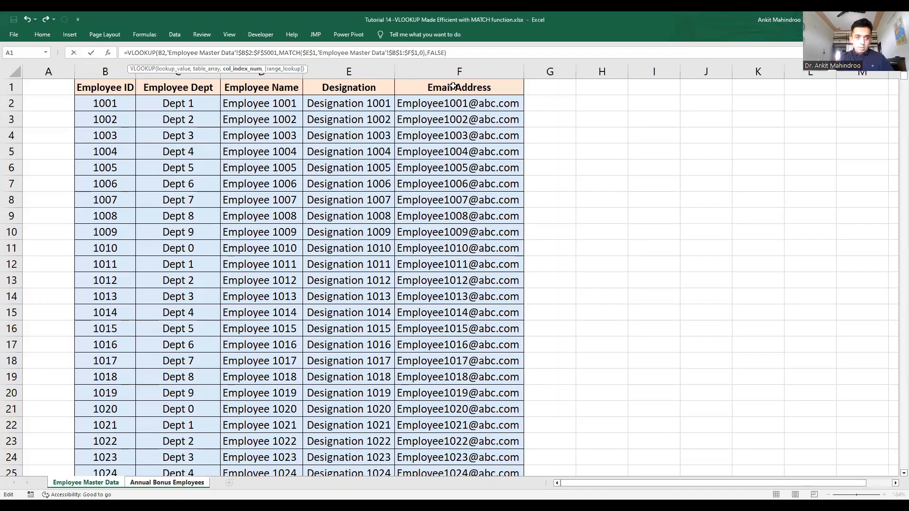
key("Return")
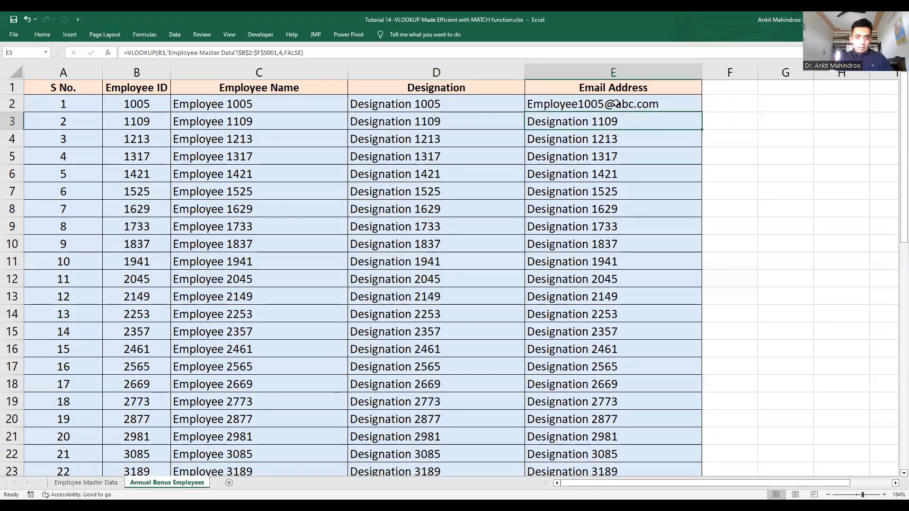
left_click(663, 102)
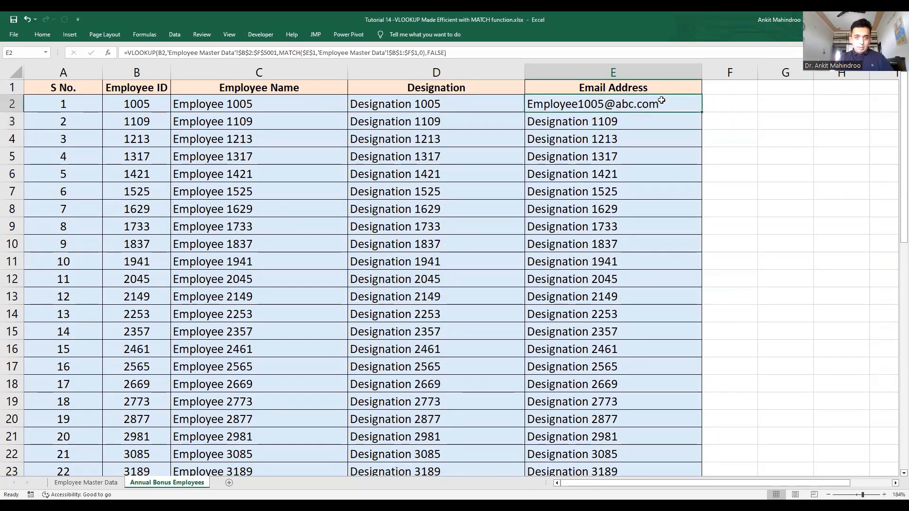
Step: Fill the email lookup from E2 down to E51, then check the name formula in C4
double_click(697, 113)
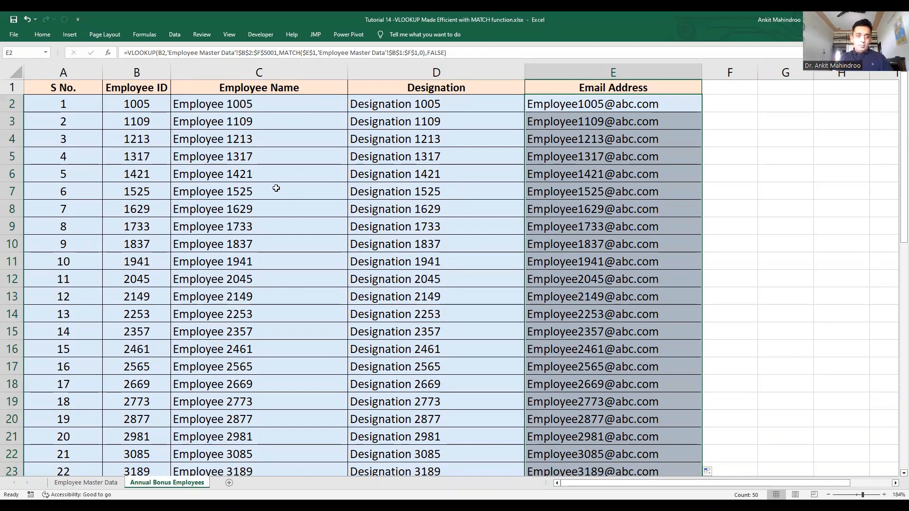
left_click(216, 141)
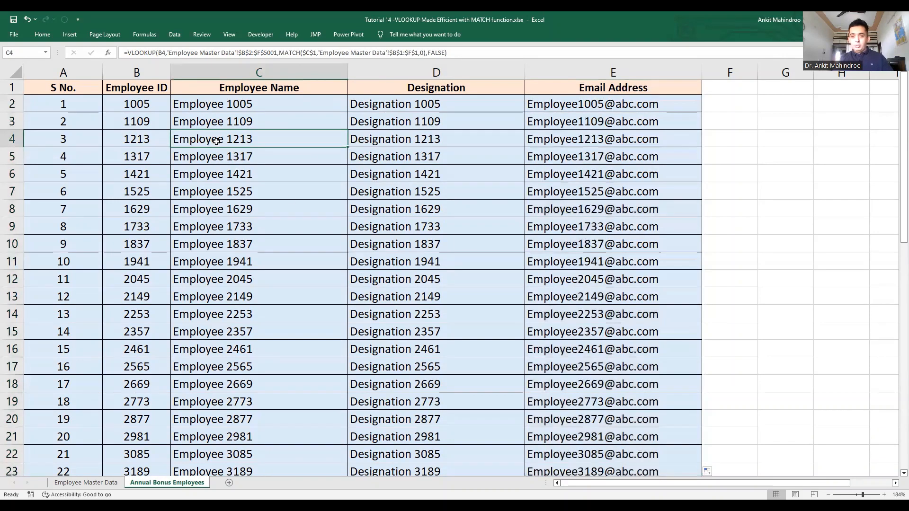
Step: Change C2's MATCH lookup value from $B$1 to the mixed reference C$1 and re-enter it
left_click(250, 102)
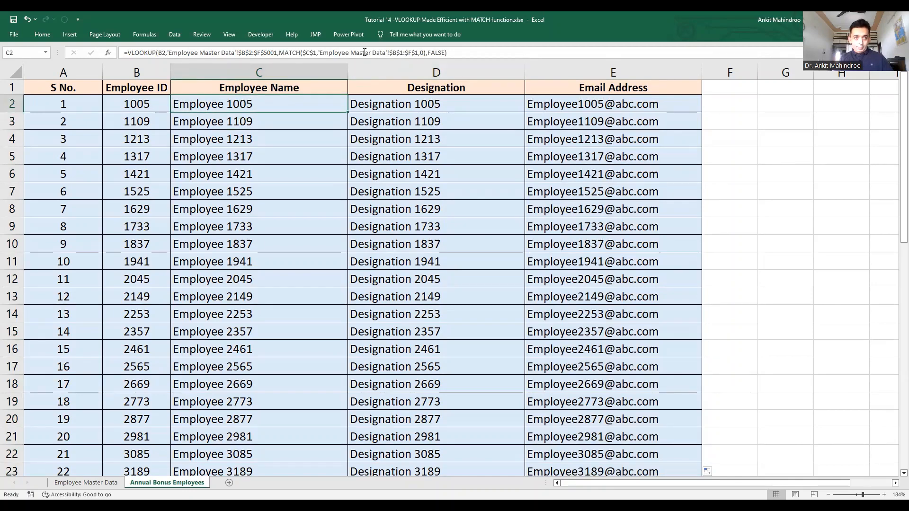
key("F2")
left_click(306, 52)
key("BackSpace")
type("C")
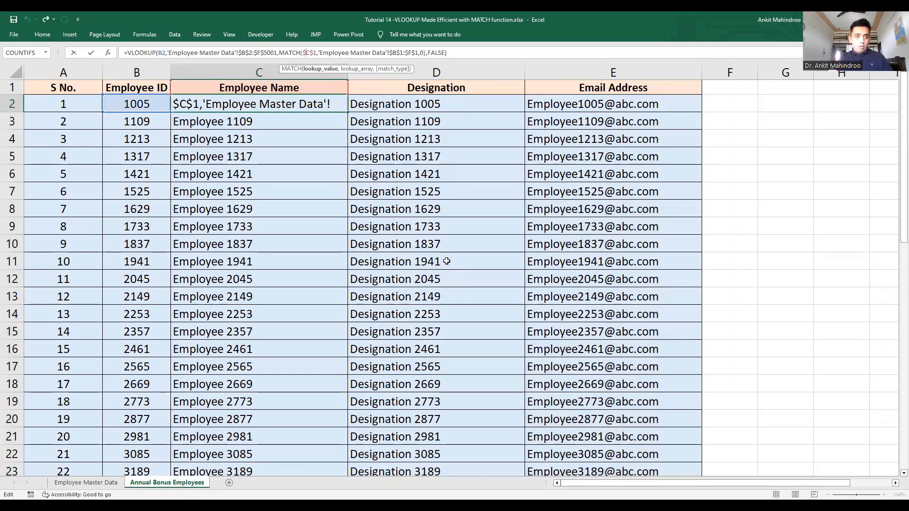
key("BackSpace")
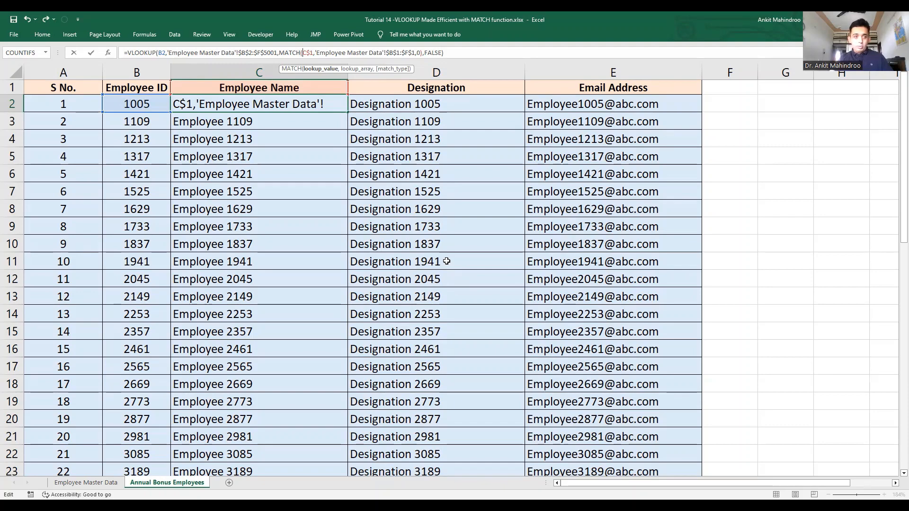
key("Return")
key("Up")
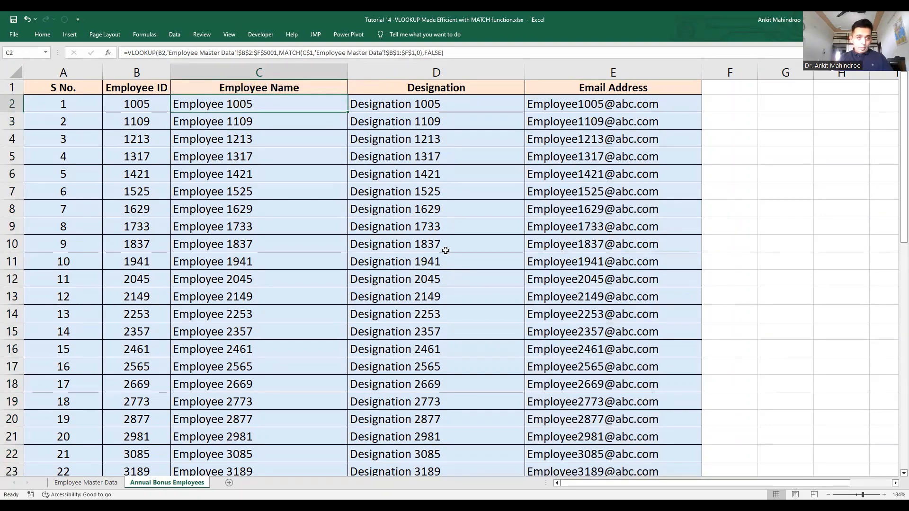
double_click(273, 104)
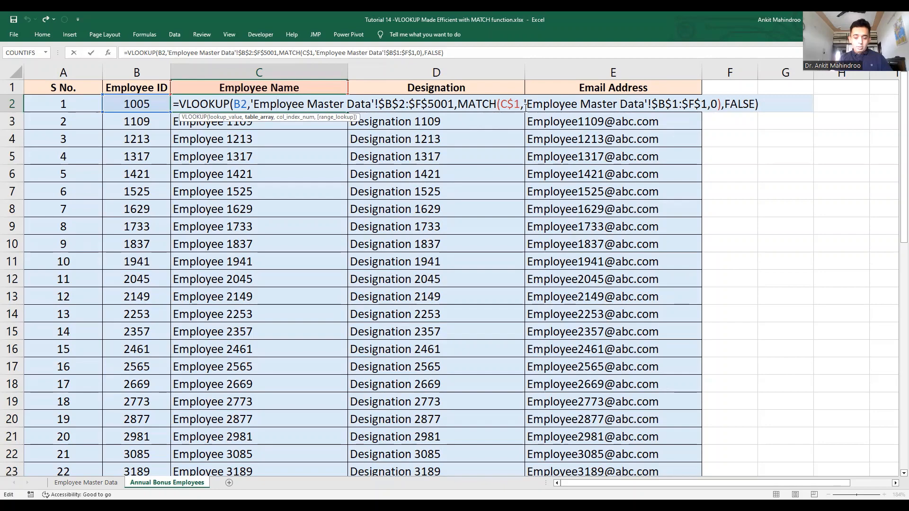
key("Return")
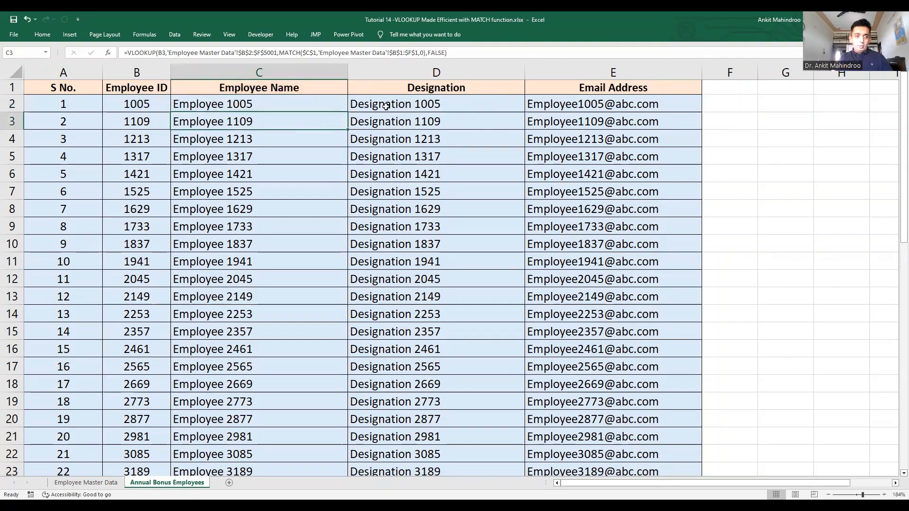
Step: Fill the C$1-based C2 formula down column C, then across columns D and E
left_click(327, 101)
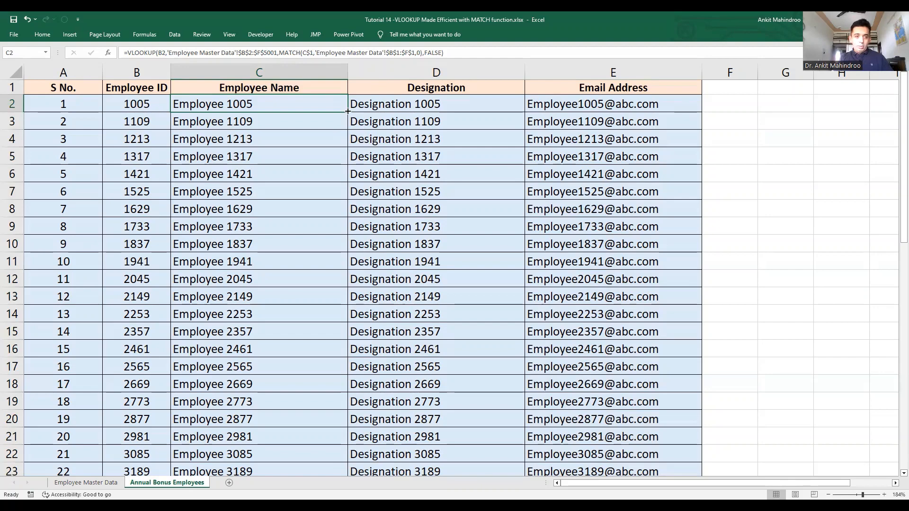
double_click(348, 111)
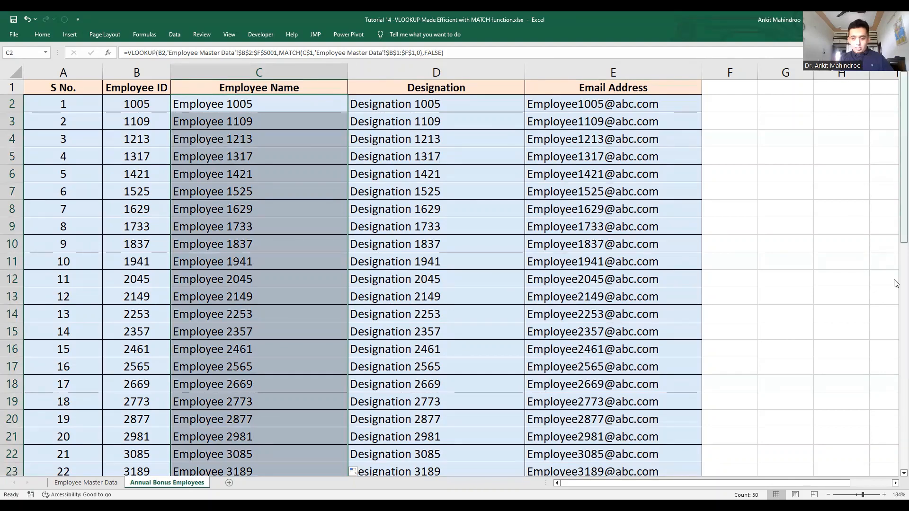
left_click_drag(897, 239, 896, 469)
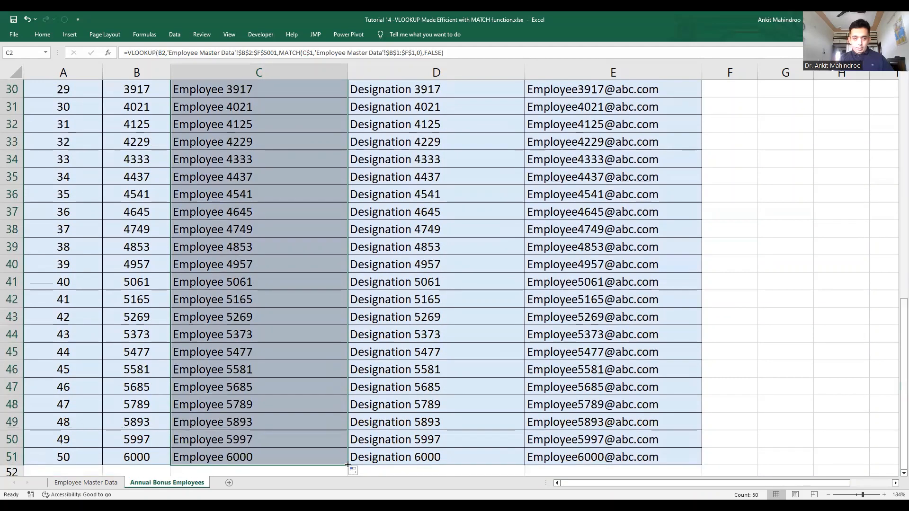
left_click_drag(348, 465, 639, 457)
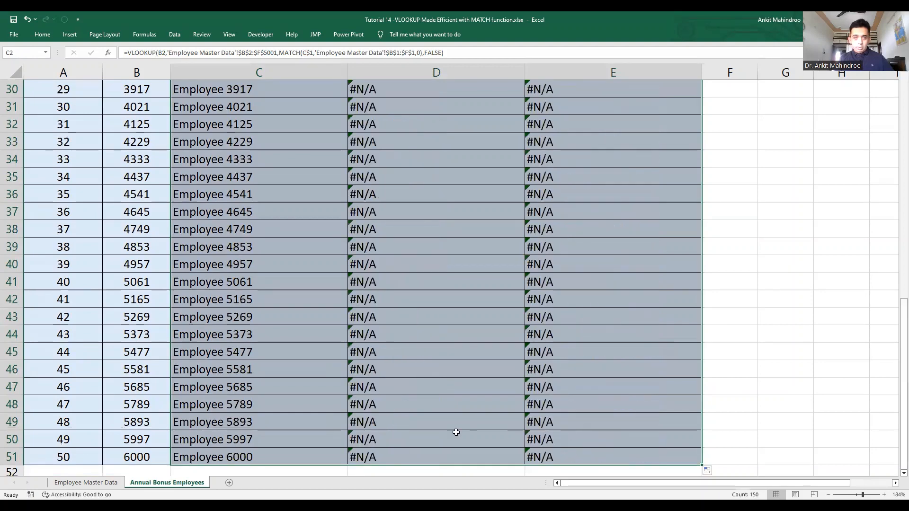
left_click(240, 457)
key("ctrl+Up")
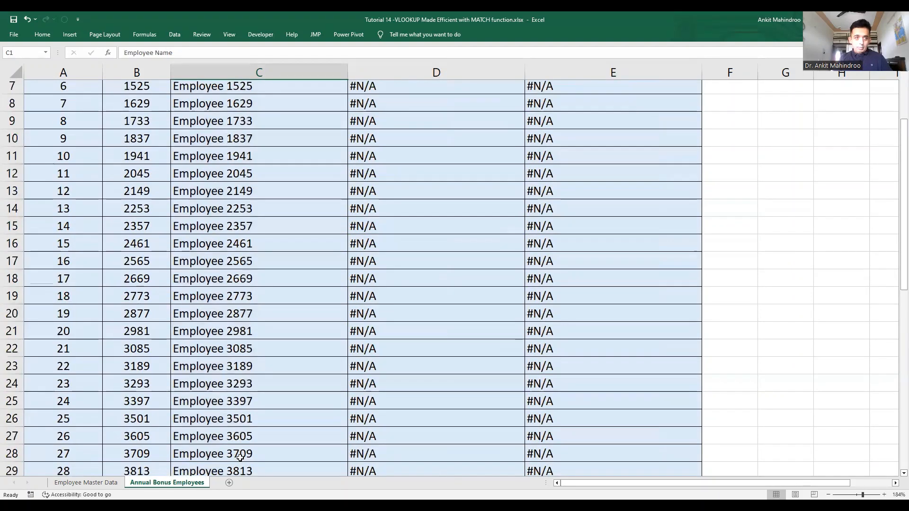
key("Down")
key("Right")
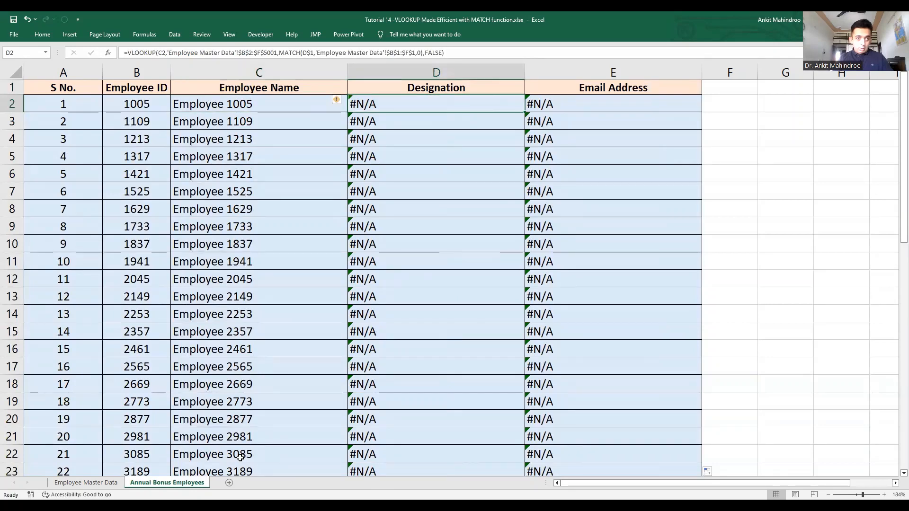
key("Left")
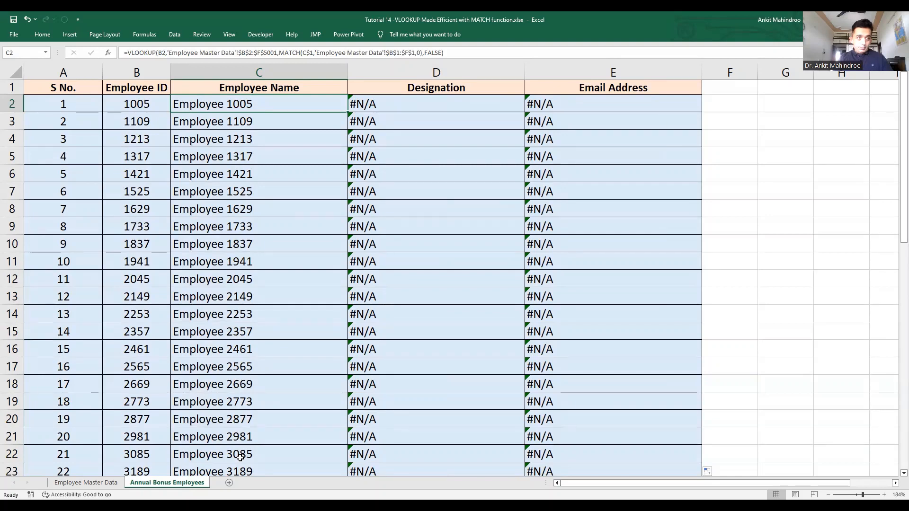
key("Right")
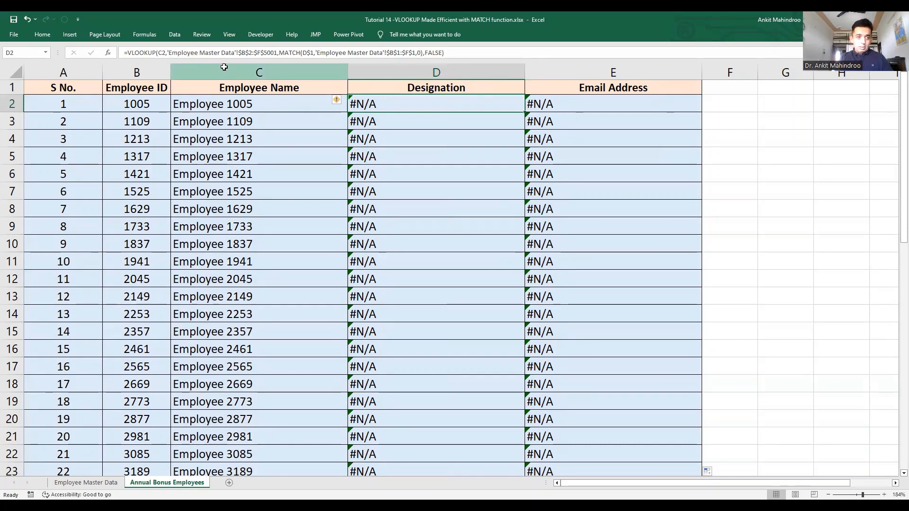
left_click(243, 107)
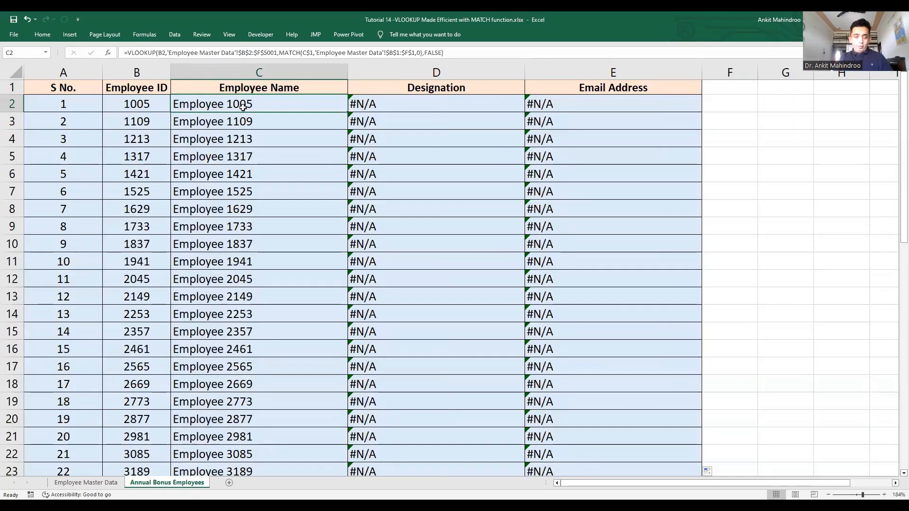
key("Up")
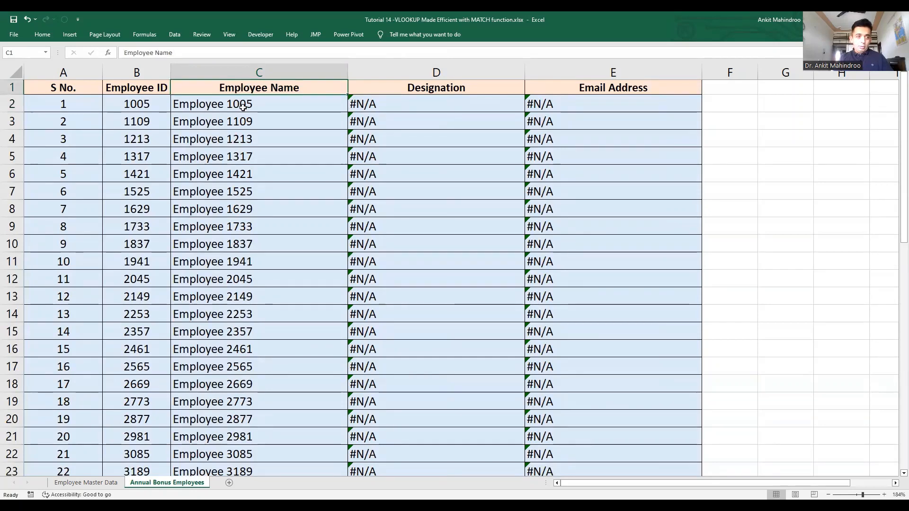
key("ctrl+Down")
key("ctrl+Up")
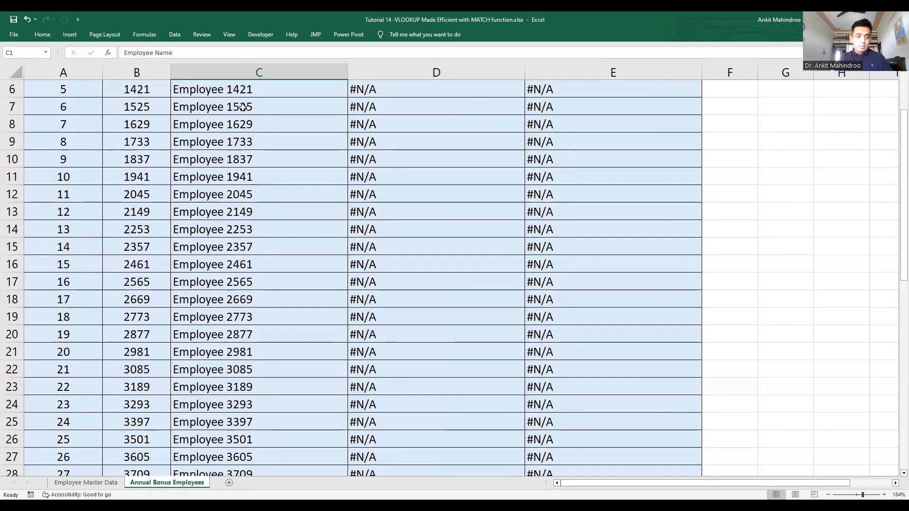
key("Down")
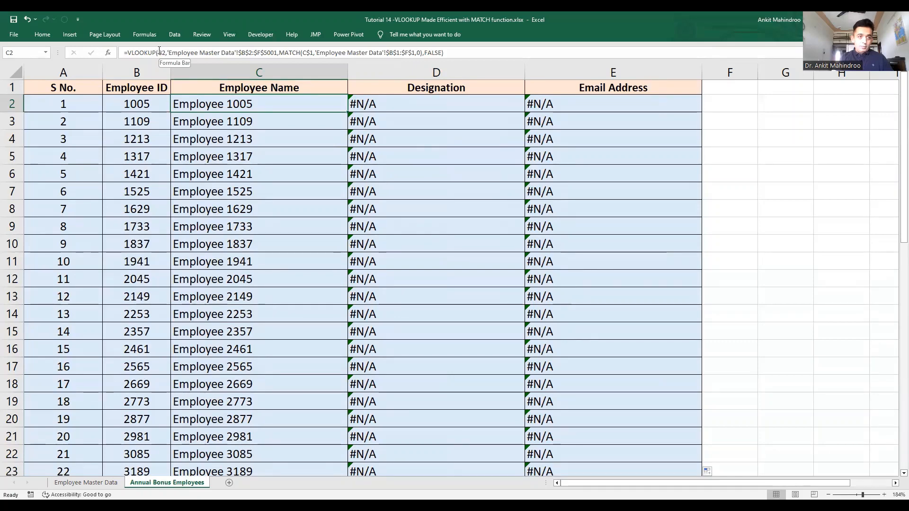
Step: Lock the lookup column in C2's formula by changing B2 to the mixed reference $B2
double_click(205, 102)
left_click(205, 100)
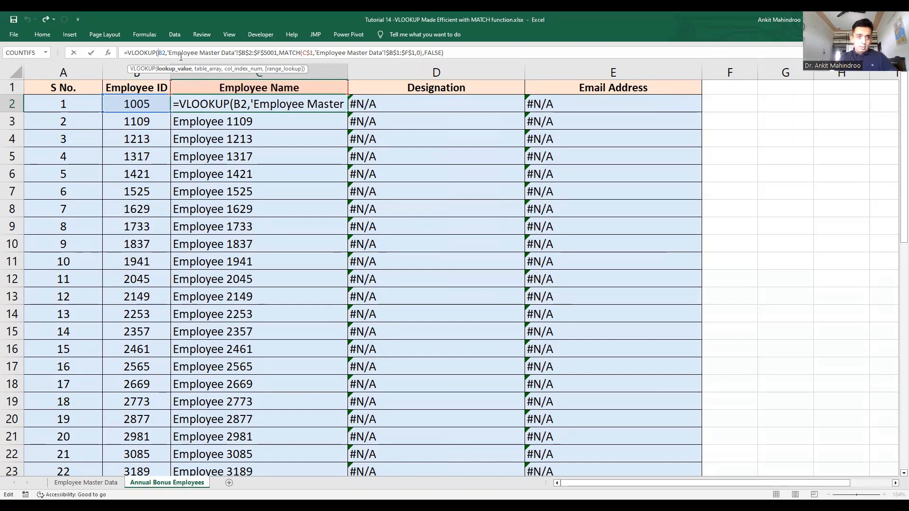
type("$")
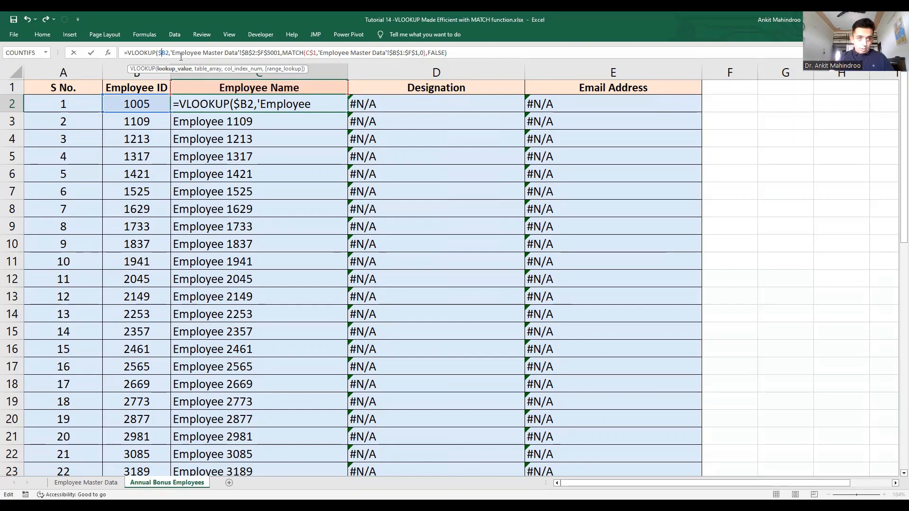
key("BackSpace")
key("Return")
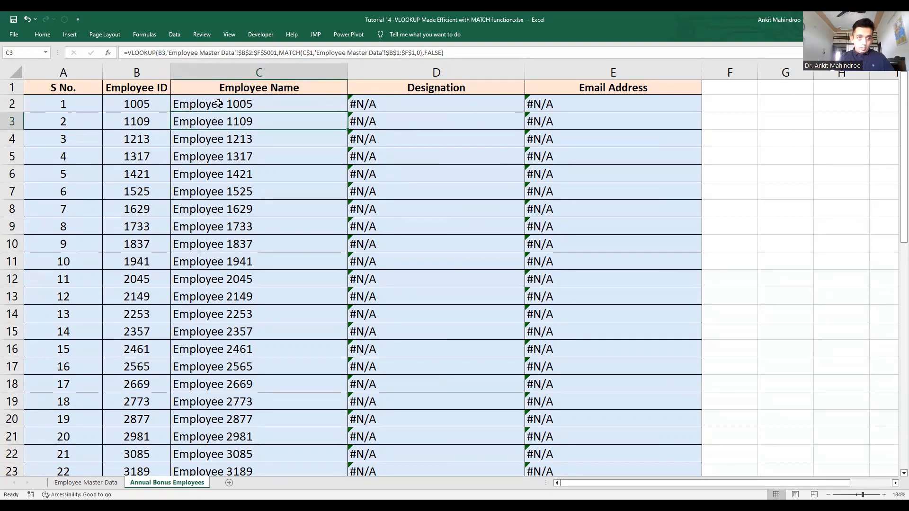
Step: Fill the corrected formula down column C and across D:E so Designation and Email show correct values
left_click(307, 104)
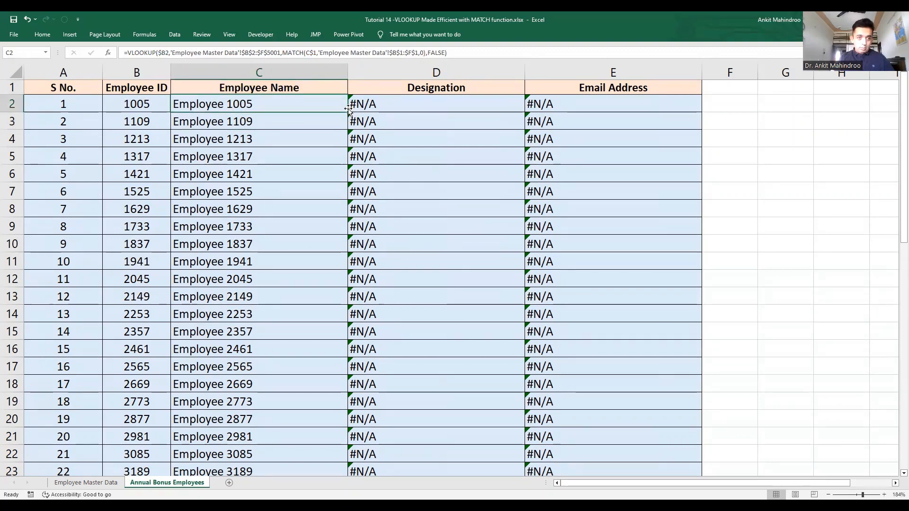
double_click(349, 112)
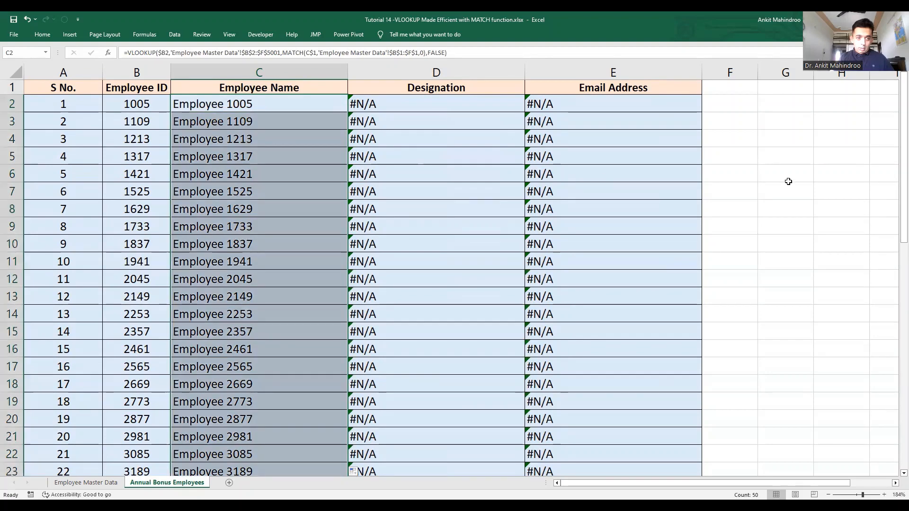
left_click_drag(903, 179, 903, 398)
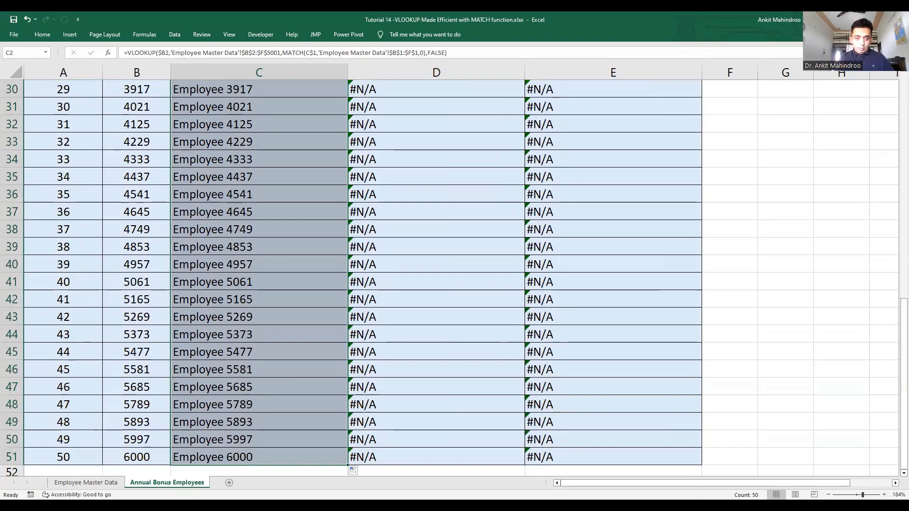
left_click_drag(347, 465, 642, 445)
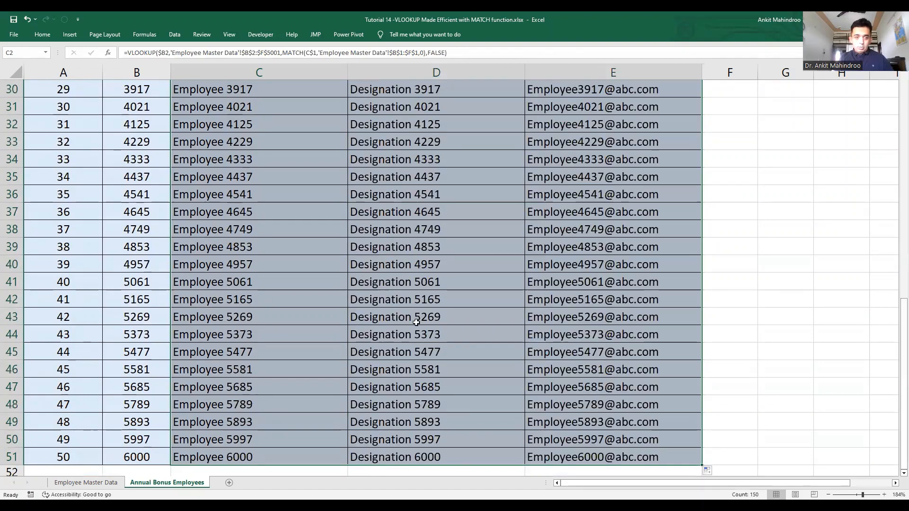
left_click(367, 310)
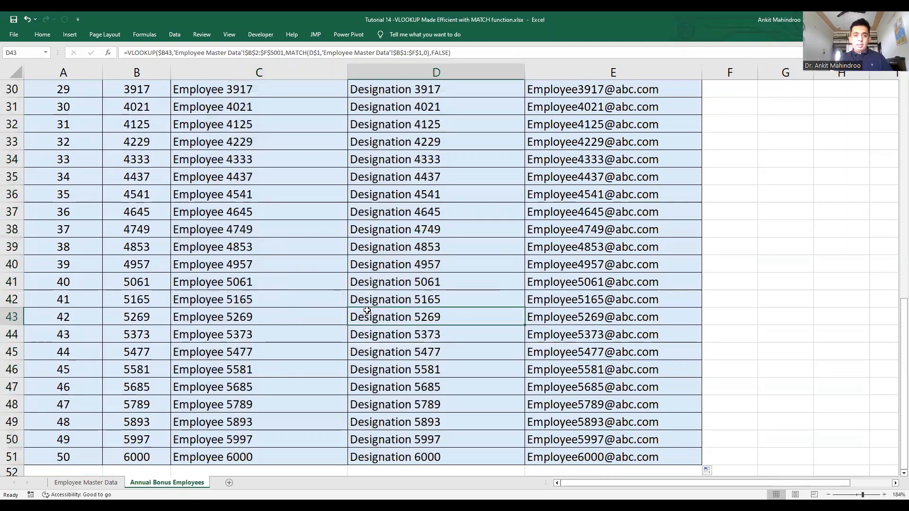
key("ctrl+Up")
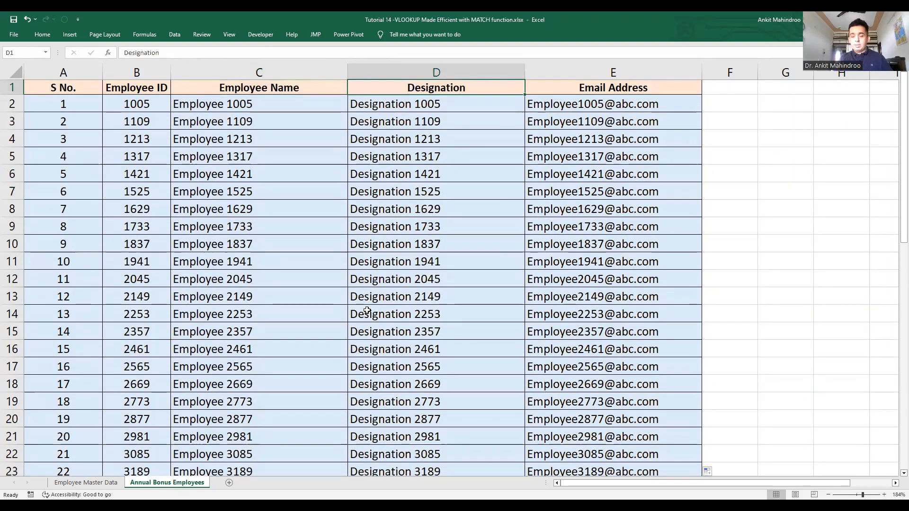